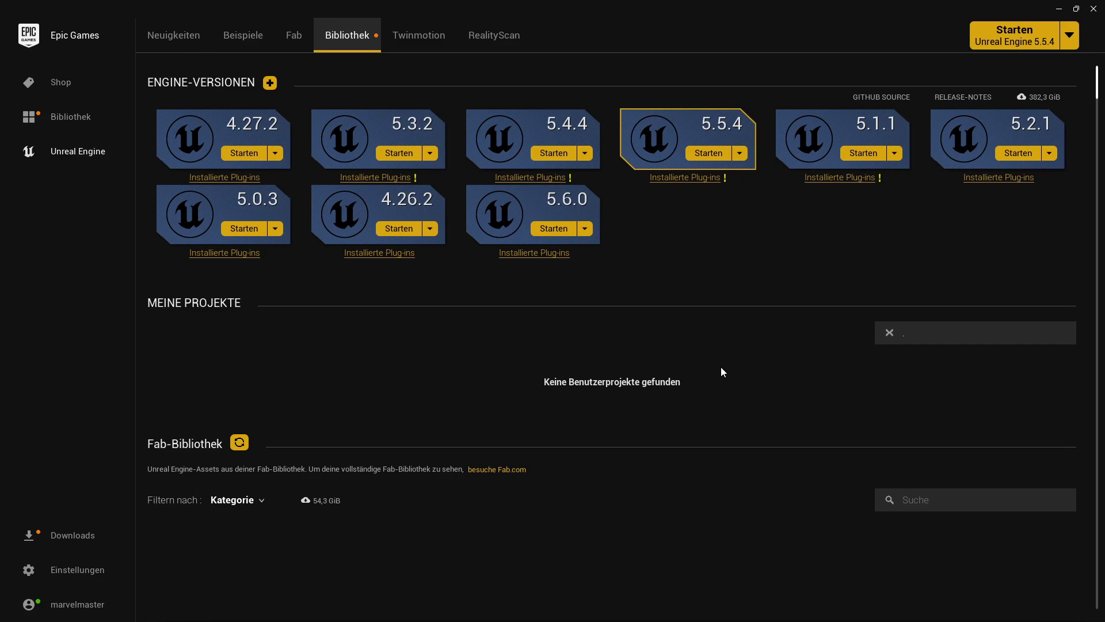
- Review engine 5.6.0's installation options to confirm MetaHuman Creator Core Data is installed
left_click(585, 229)
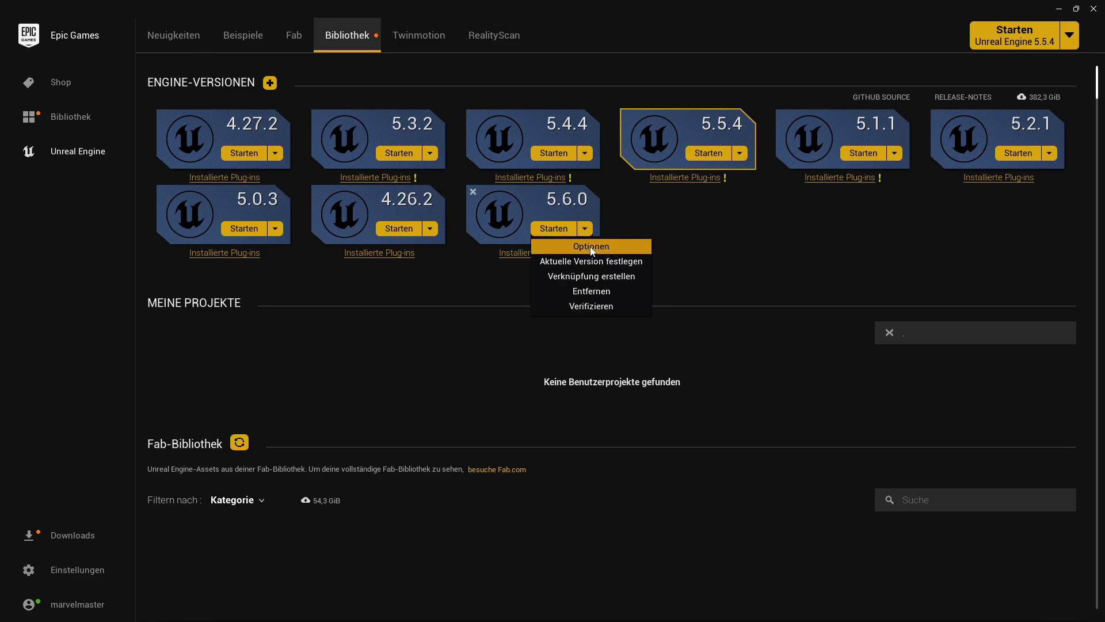
left_click(640, 245)
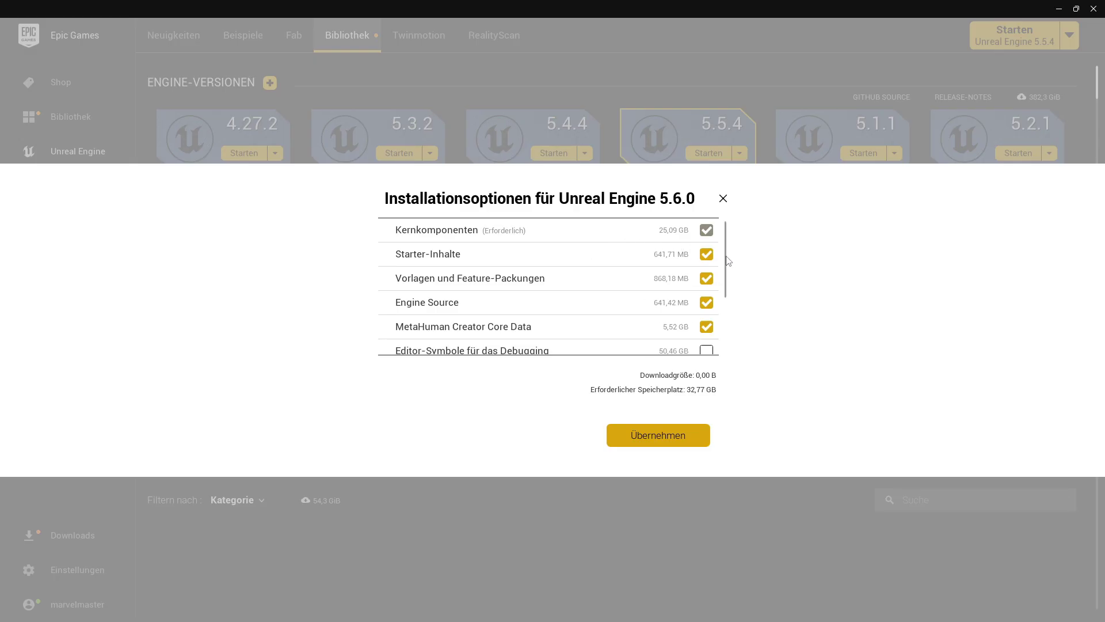
scroll(728, 265, "down", 1)
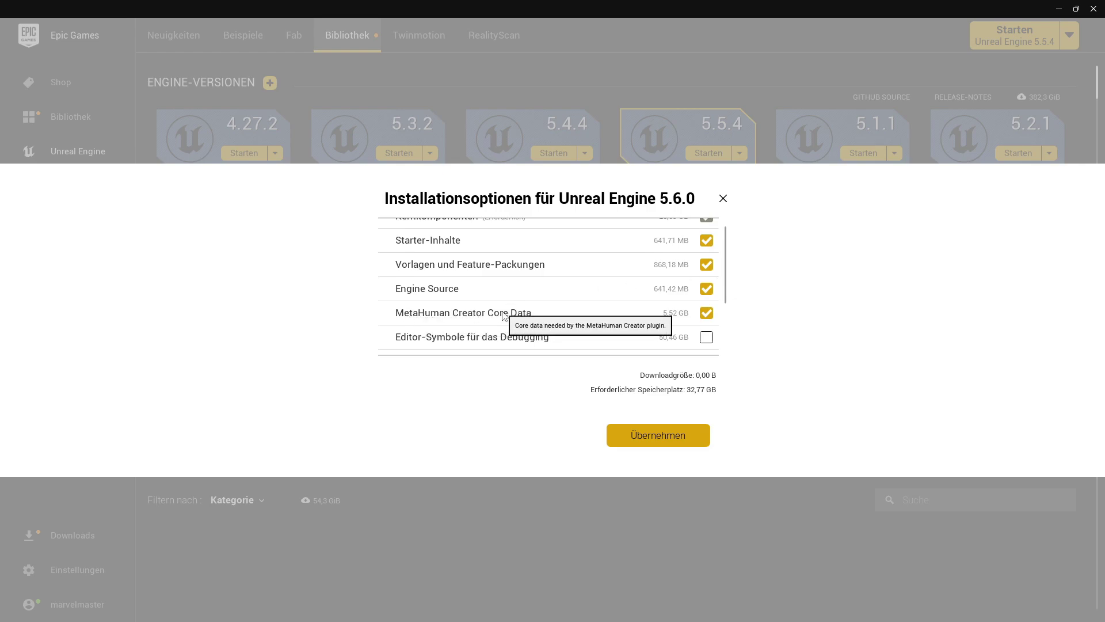
left_click(723, 200)
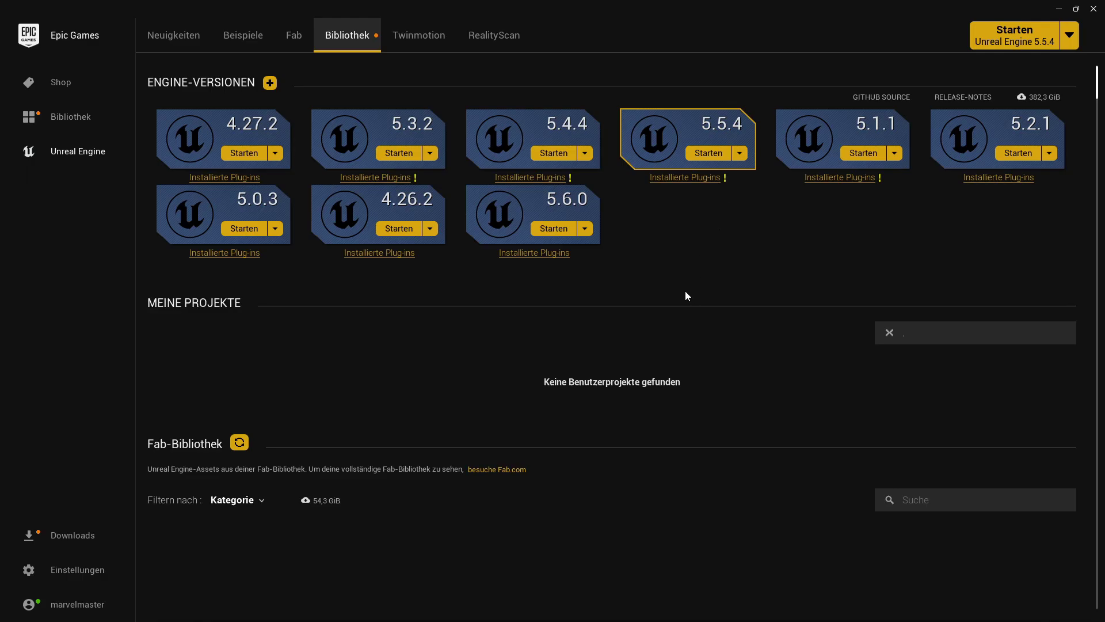
- Launch Unreal Engine 5.6.0 and create a First Person game project named PluginTutorial
left_click(554, 229)
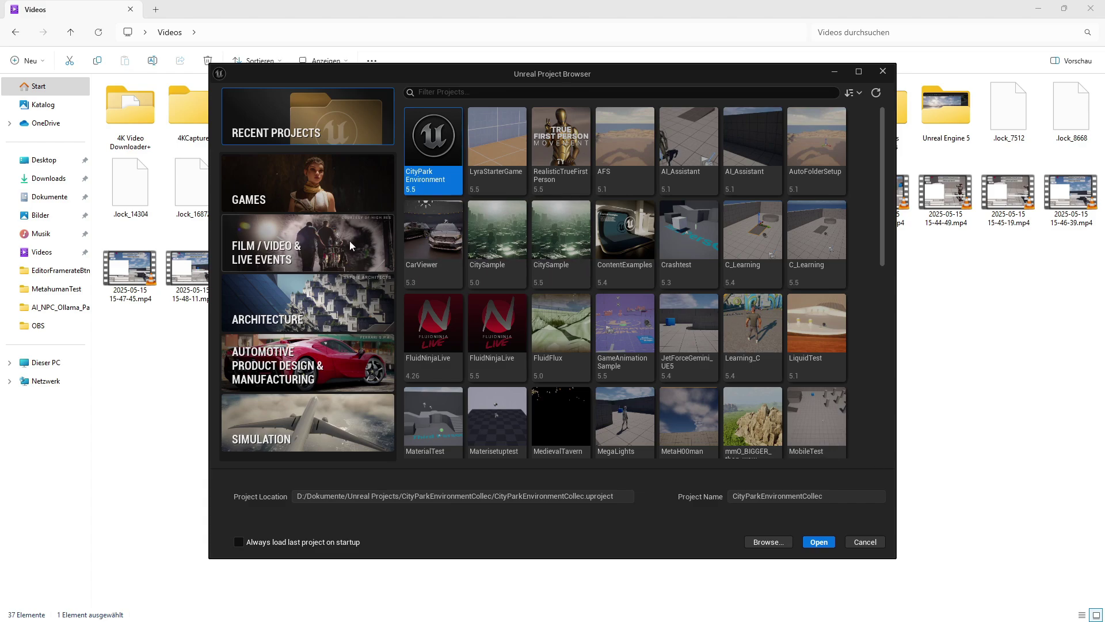
left_click(313, 206)
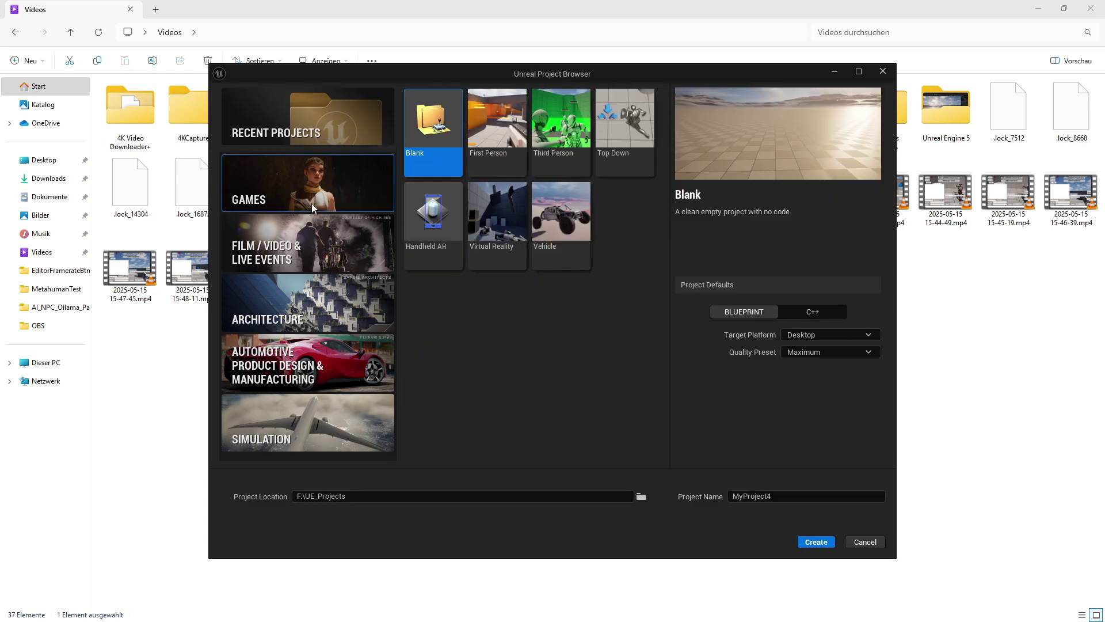
left_click(499, 98)
left_click(748, 496)
key("BackSpace")
type("PluginTutorial")
key("Return")
left_click(816, 542)
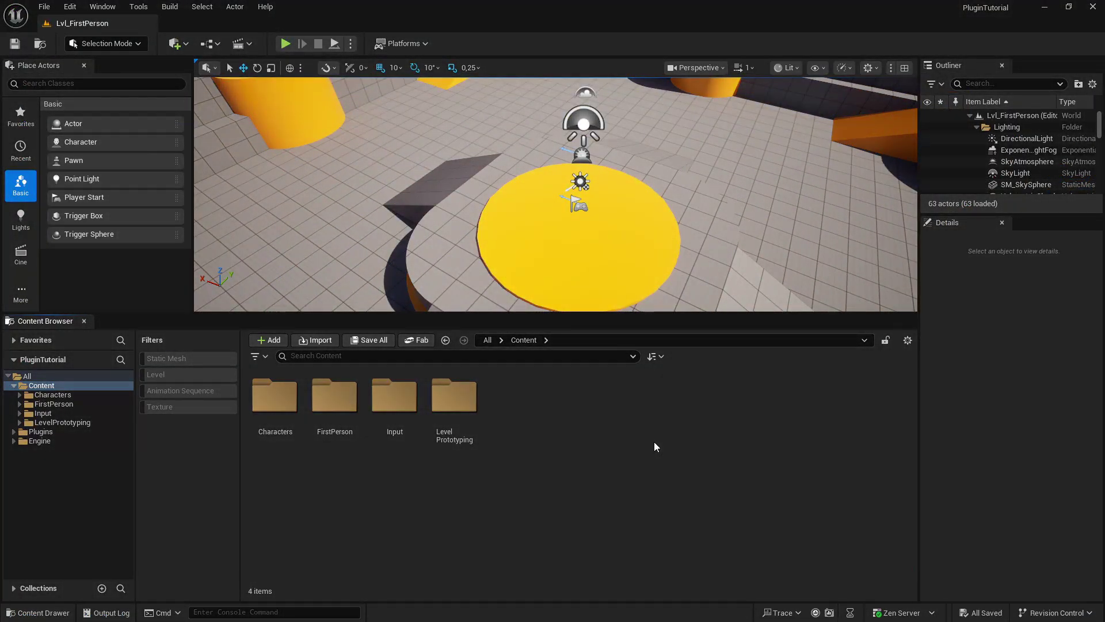
- In the Plugins window, search 'runtime at' to verify the runtime lip-sync and speech plugins
left_click(71, 8)
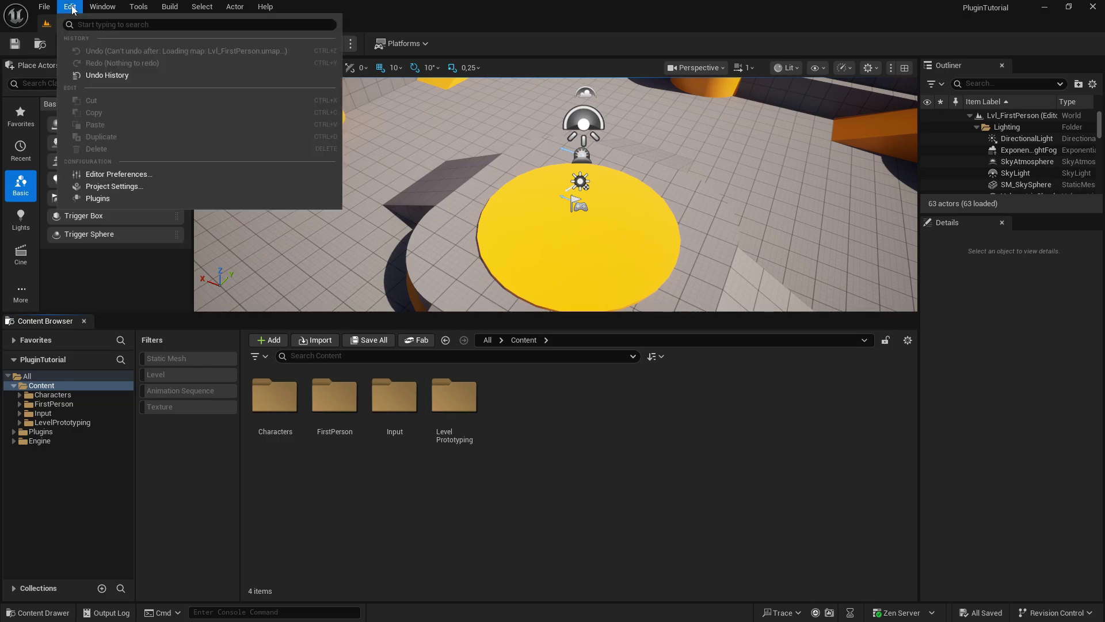
left_click(98, 199)
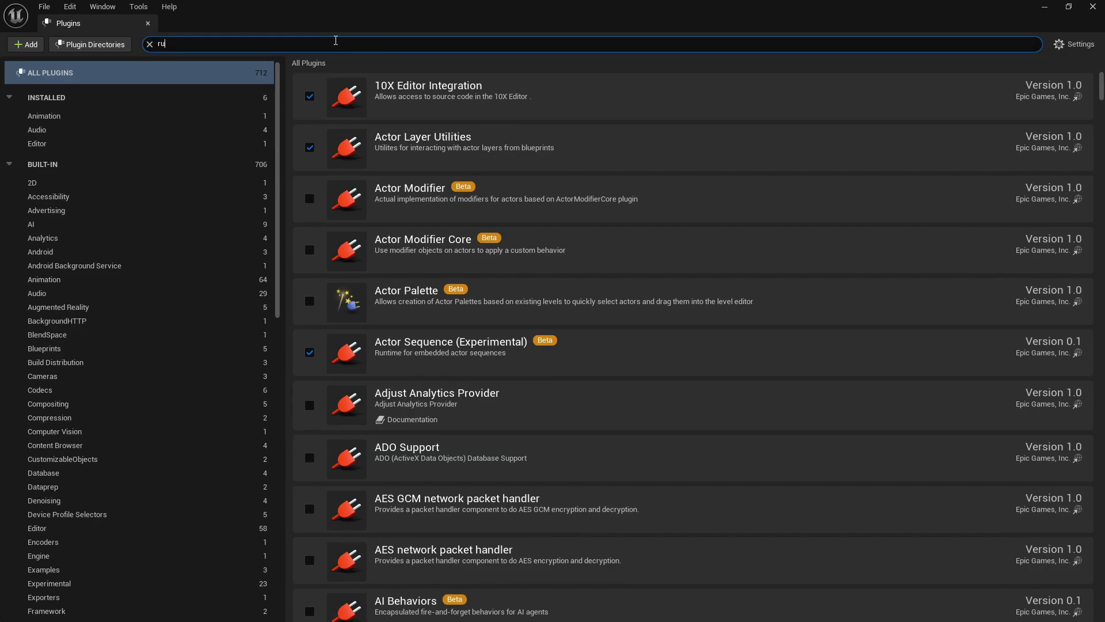
left_click(336, 40)
type("runtime audi")
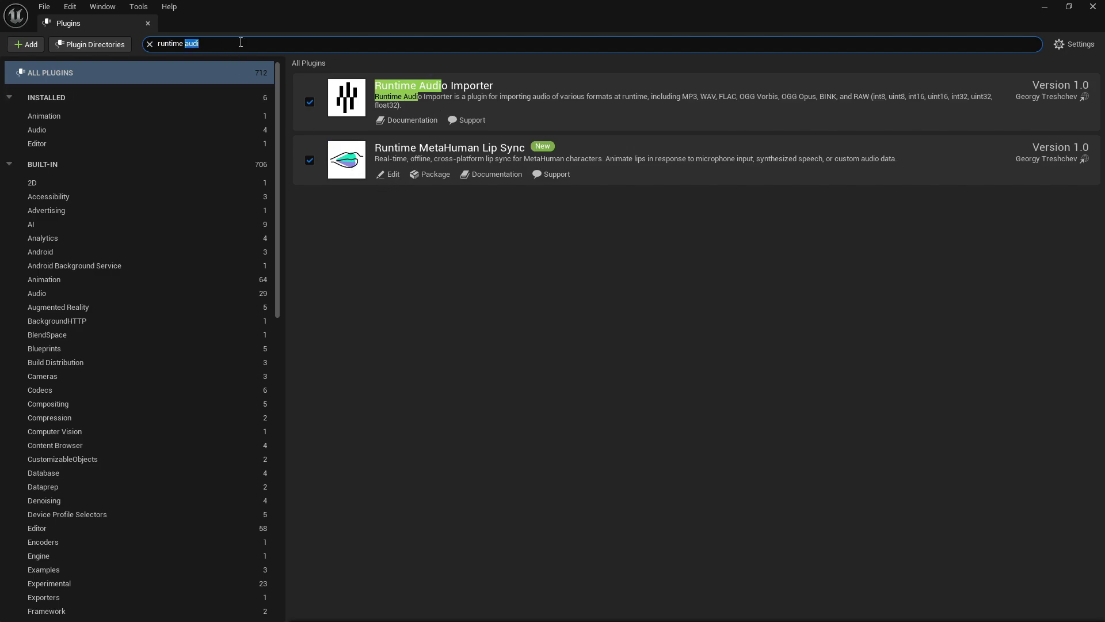
type("text")
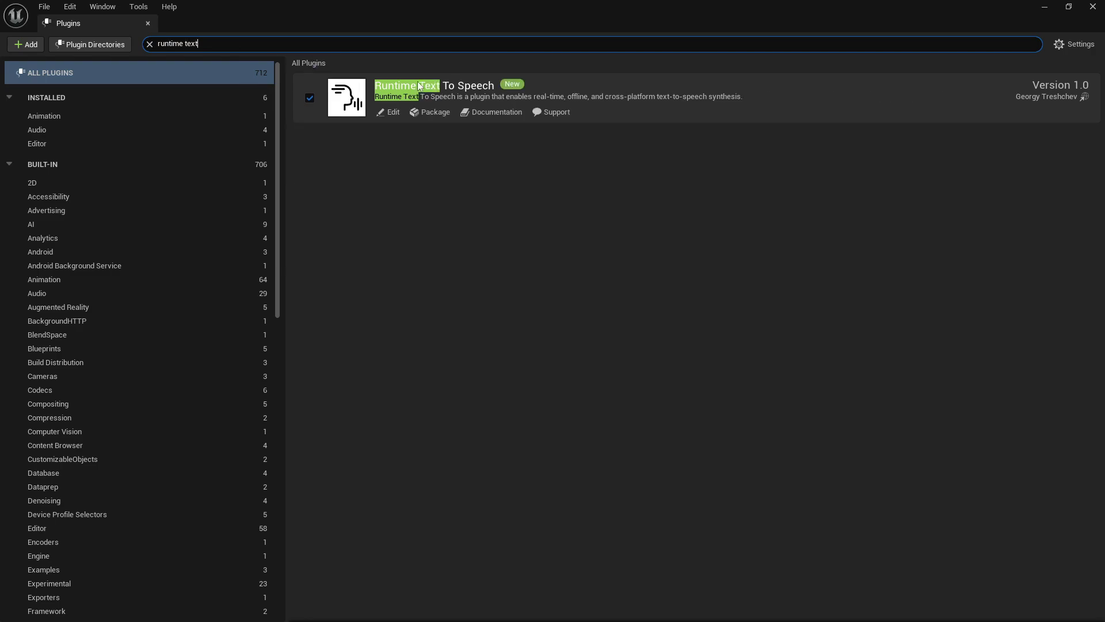
- Enable the beta MetaHuman Creator plugin and restart the editor
left_click(316, 43)
type("met")
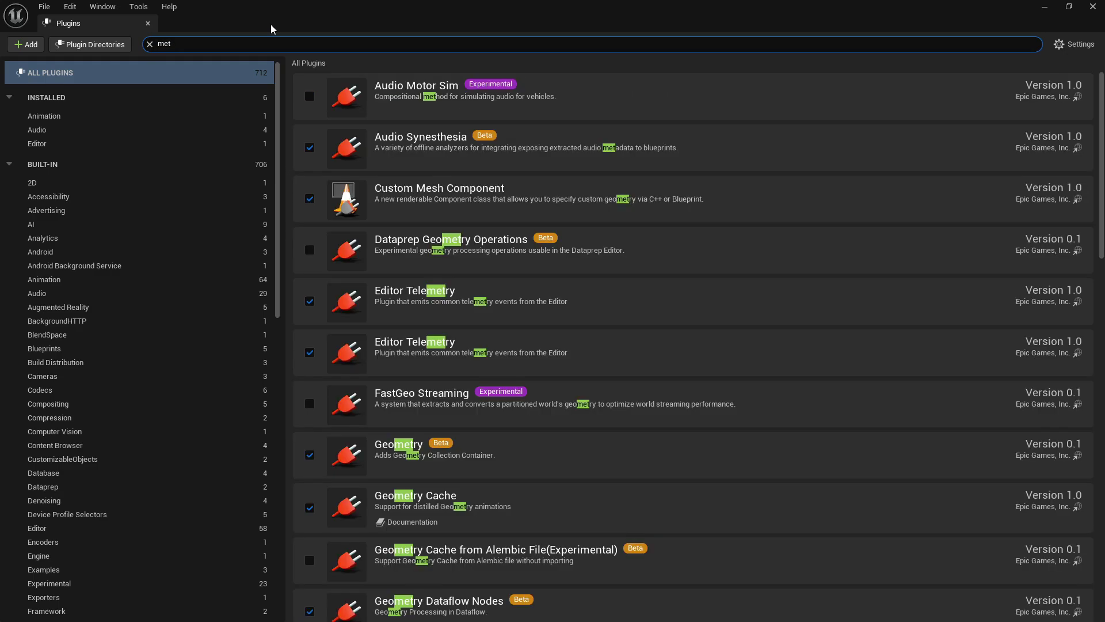
type("ahum")
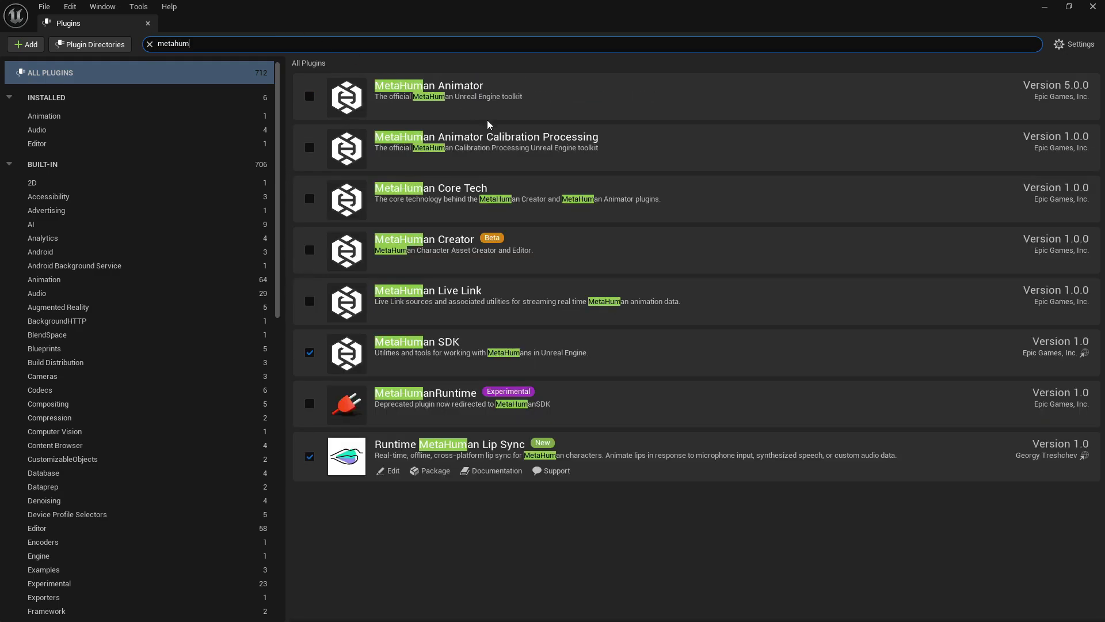
left_click(313, 251)
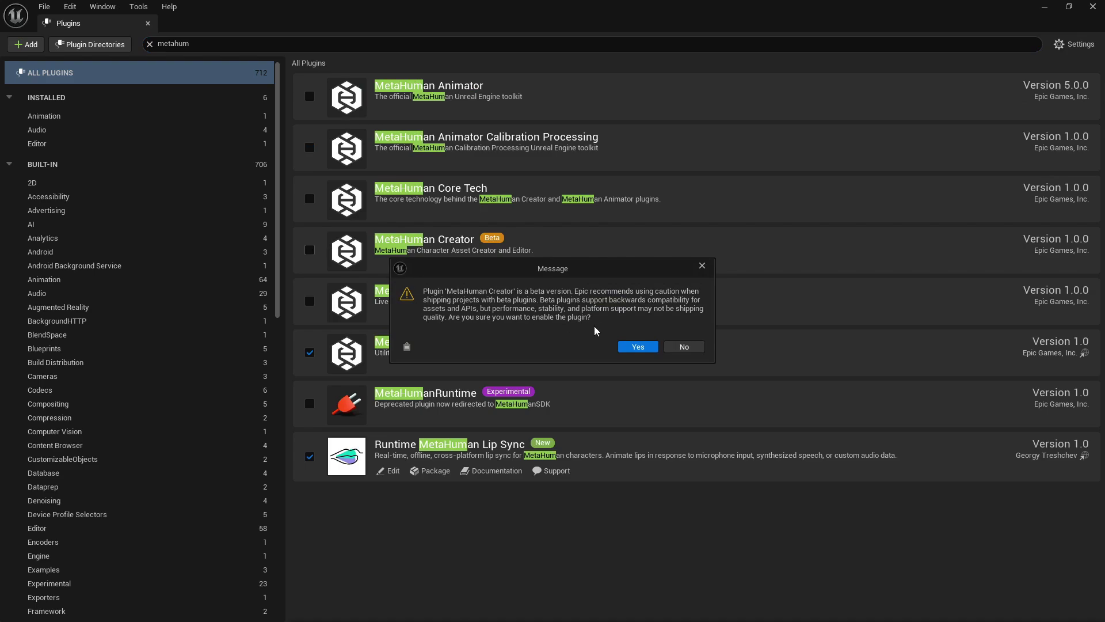
left_click(638, 347)
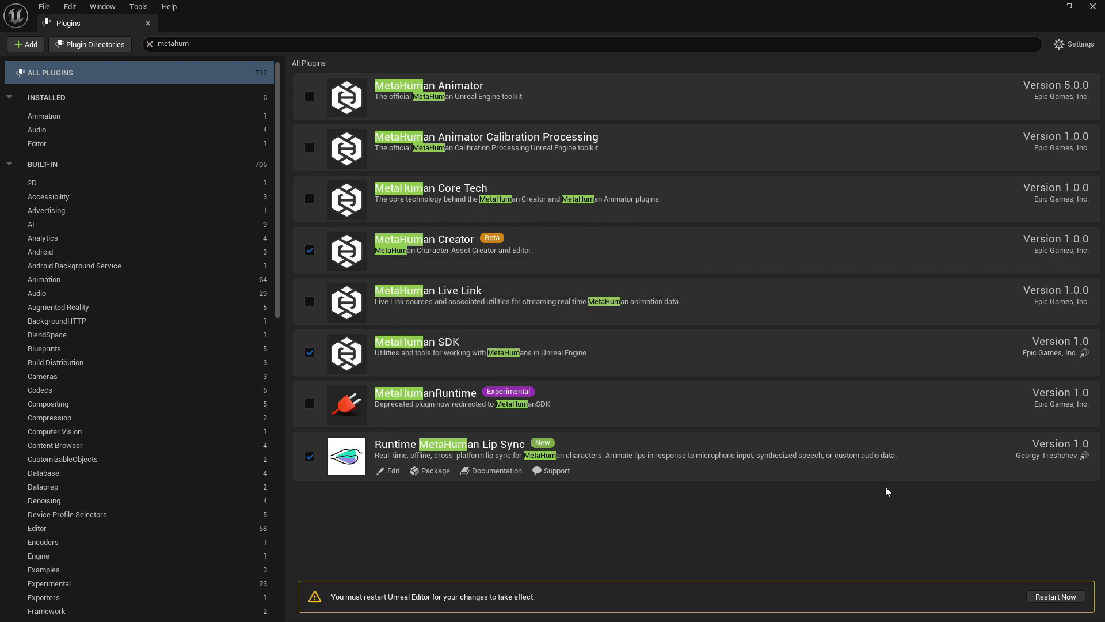
left_click(1048, 599)
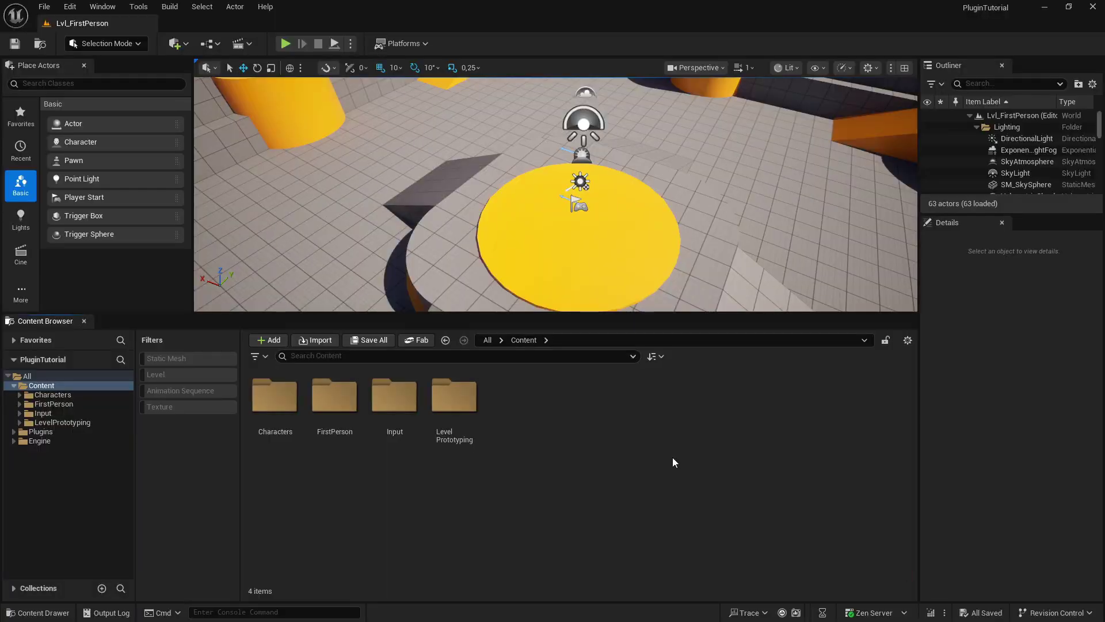
- Create a MetaHuman Character asset in Content with the default name NewMetaHumanCharacter
right_click(551, 412)
mouse_move(609, 527)
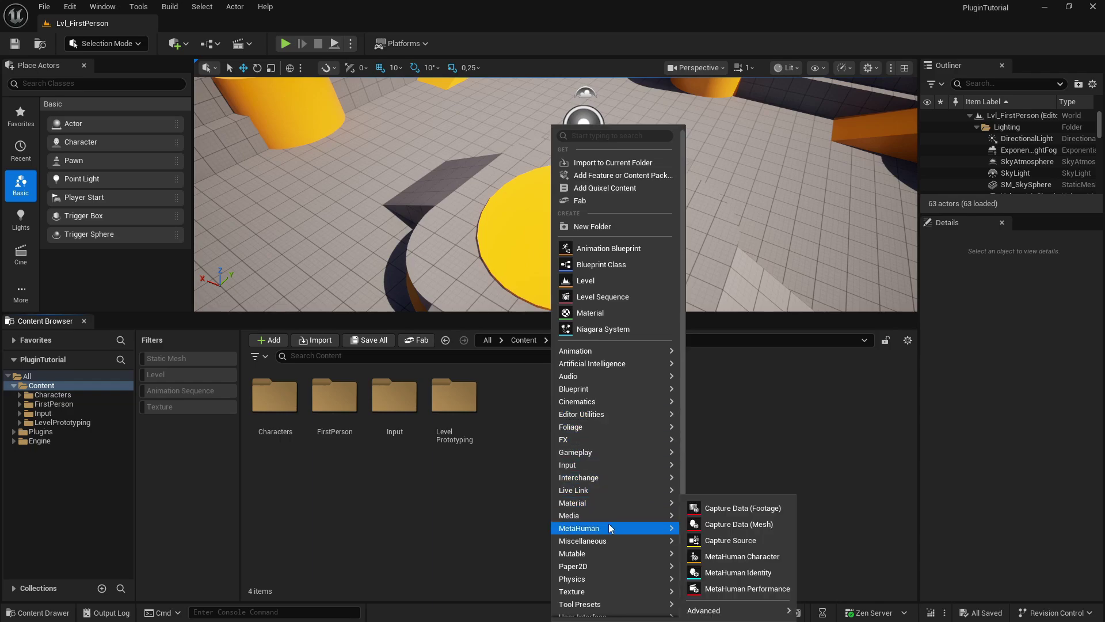
left_click(775, 557)
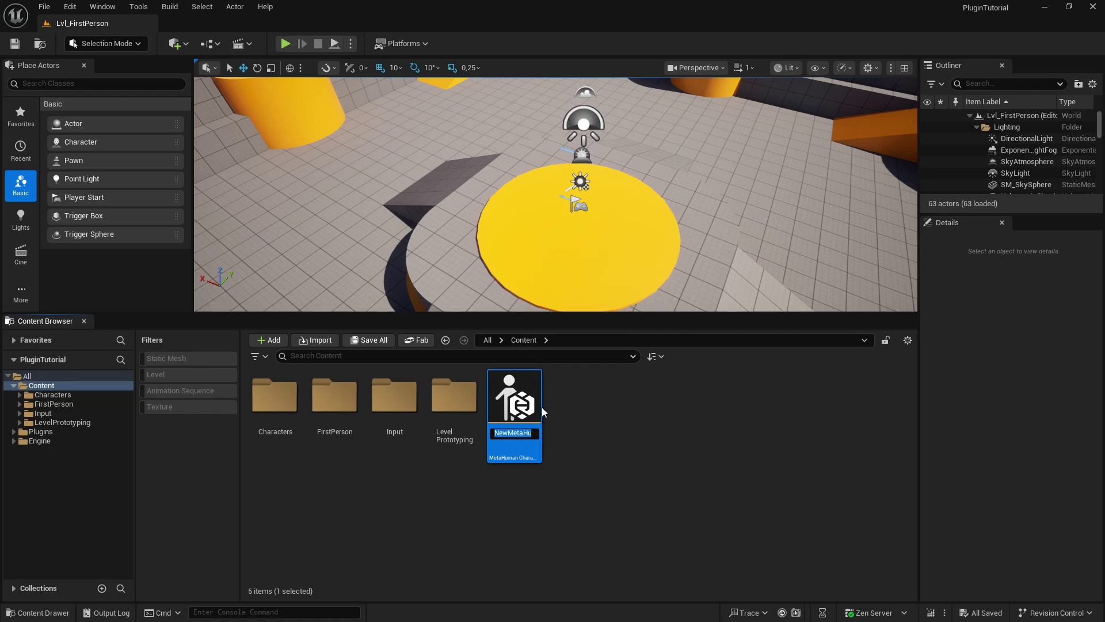
key("Return")
- Apply the character's missing project settings, then save the asset and restart the editor
double_click(512, 397)
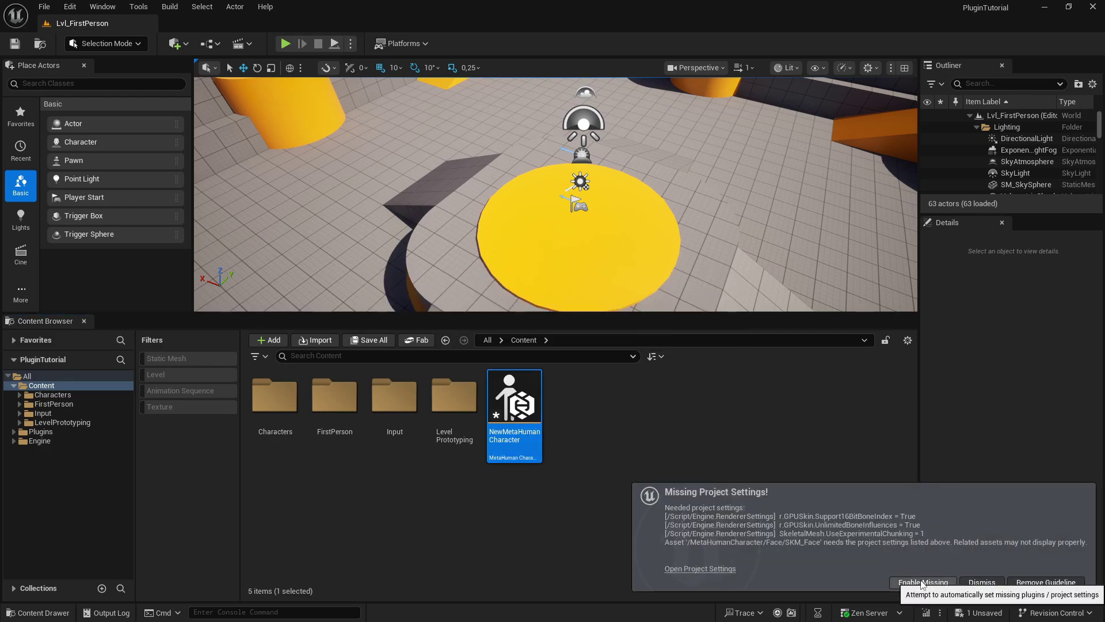
left_click(922, 582)
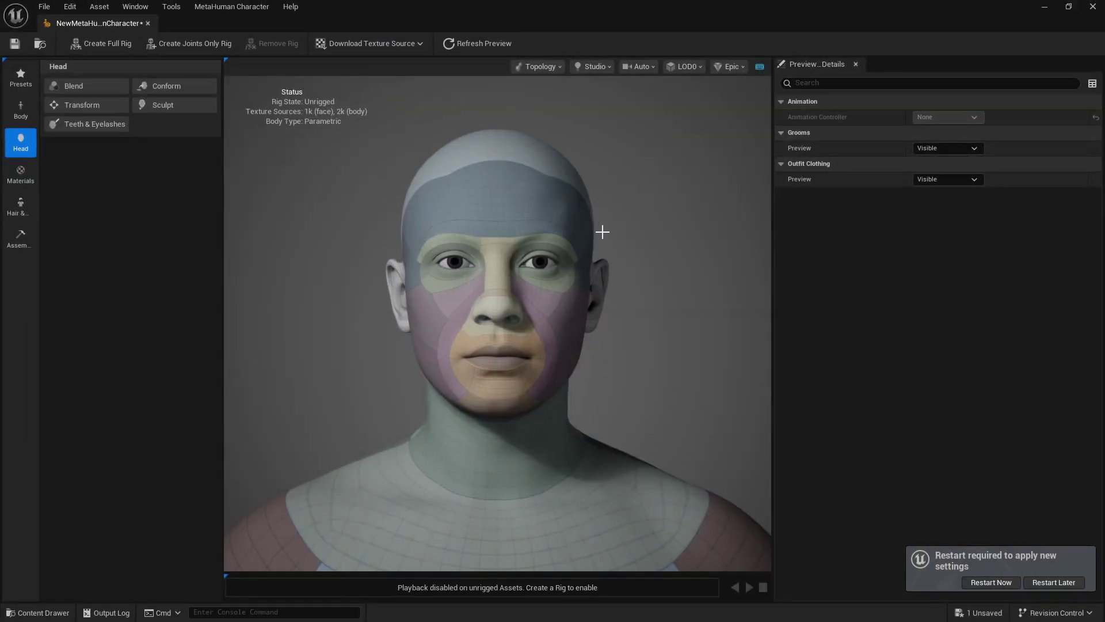
left_click(1044, 6)
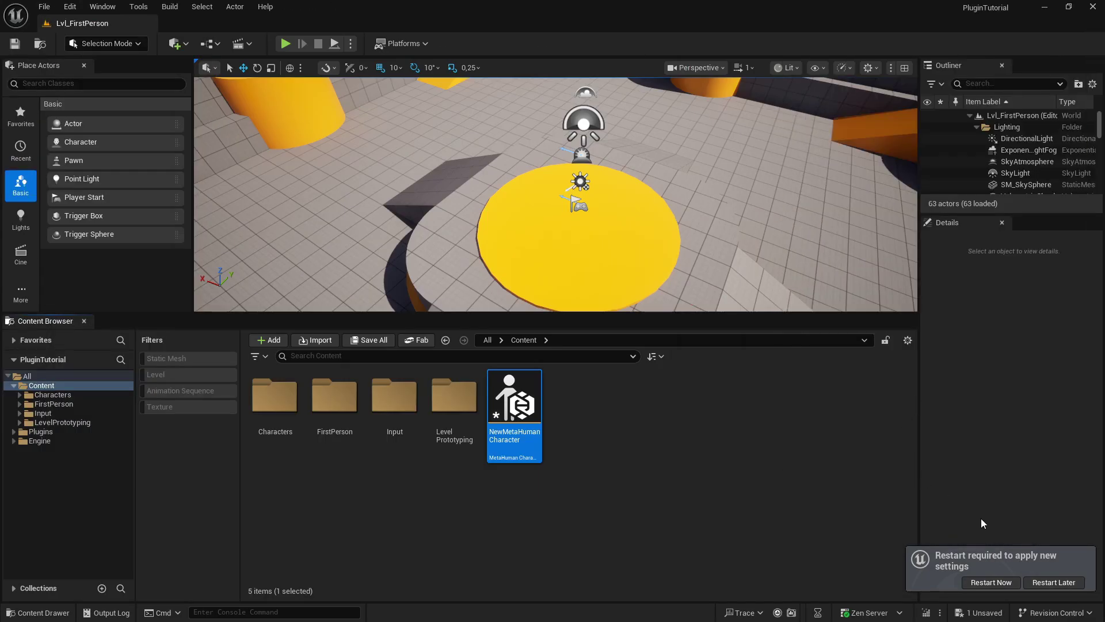
left_click(983, 581)
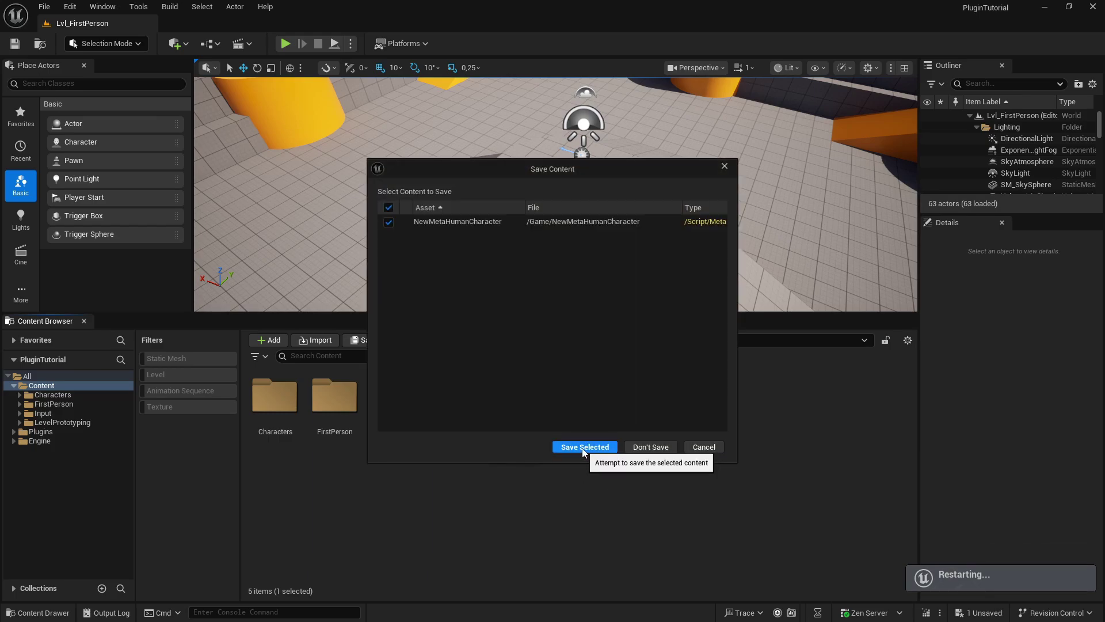
left_click(583, 448)
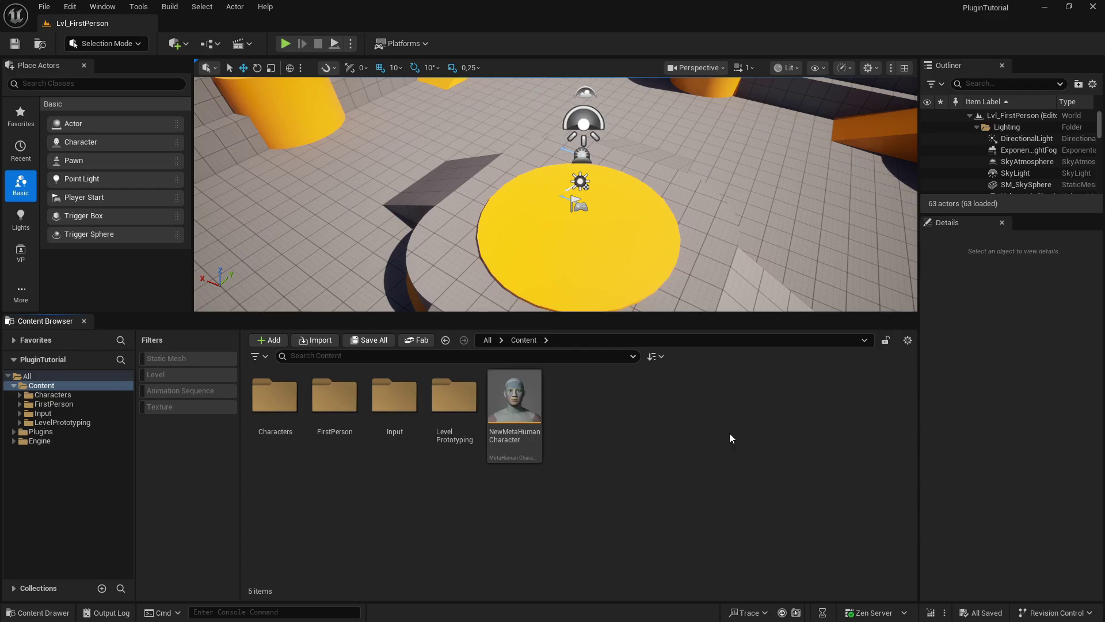
- Apply the Bruce preset to NewMetaHumanCharacter and generate its full rig
double_click(528, 394)
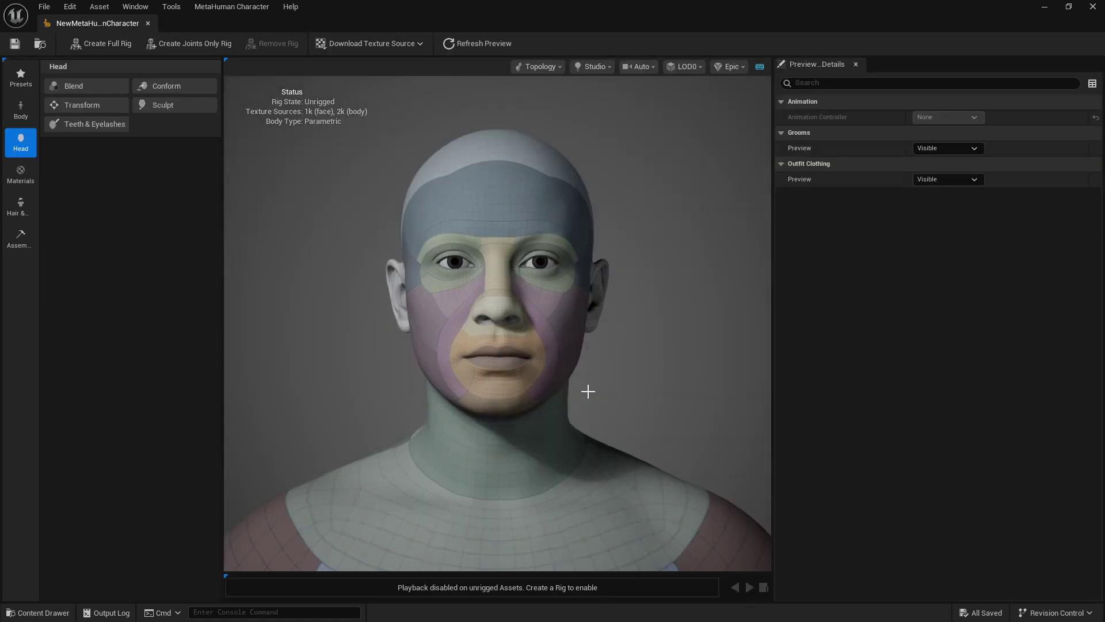
left_click(21, 78)
left_click(157, 336)
left_click(87, 584)
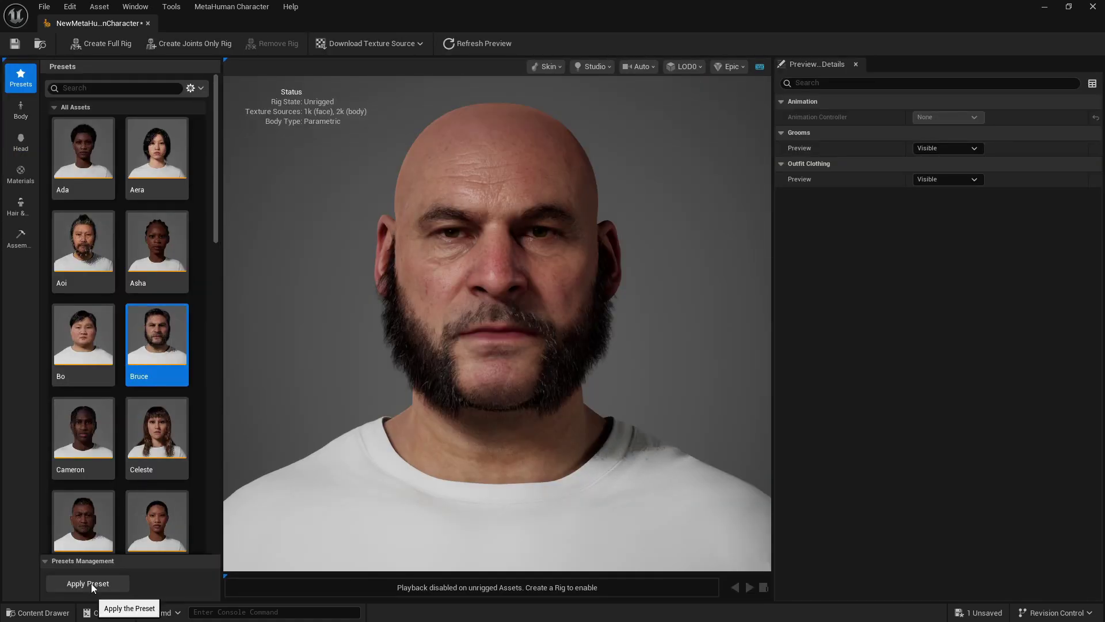
left_click(107, 43)
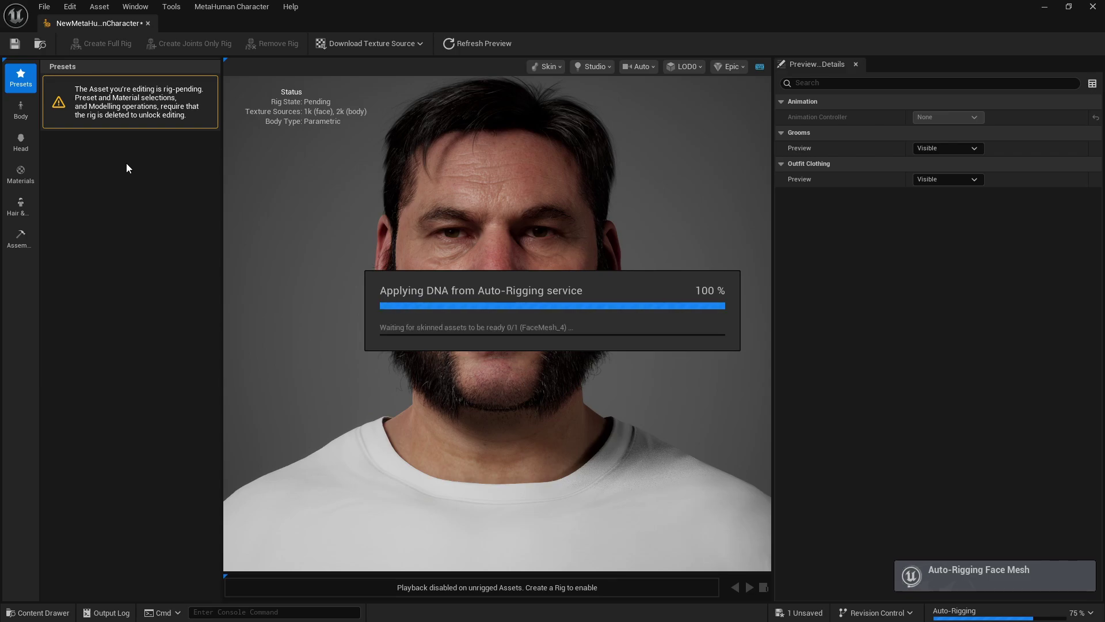
- Download the 2k source textures and assemble the character as UE Cine (Complete)
left_click(372, 43)
left_click(388, 171)
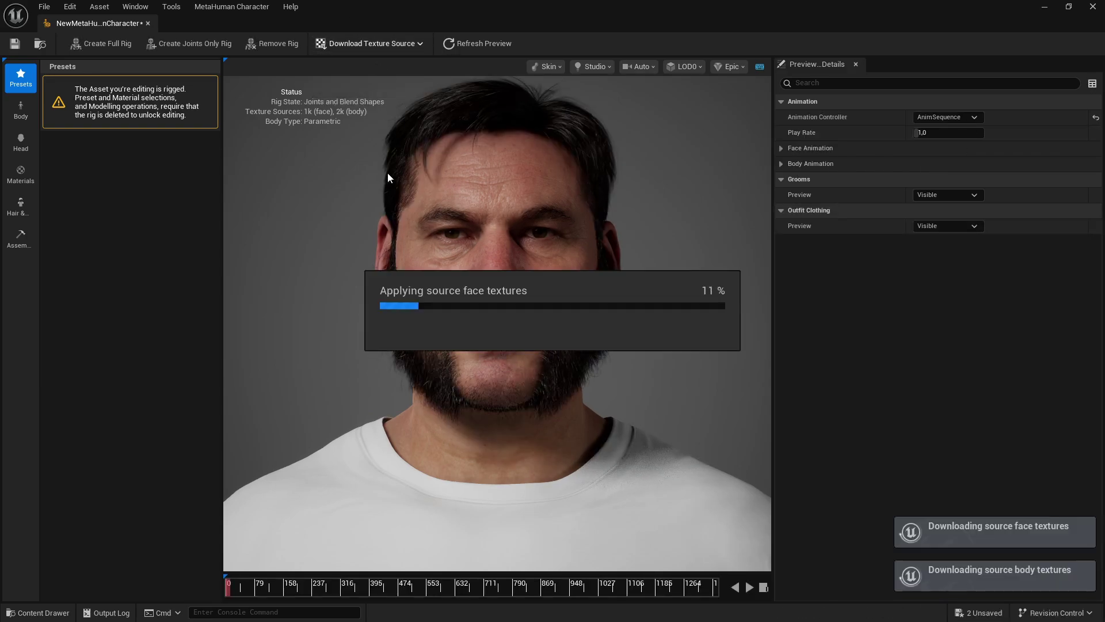
left_click(20, 238)
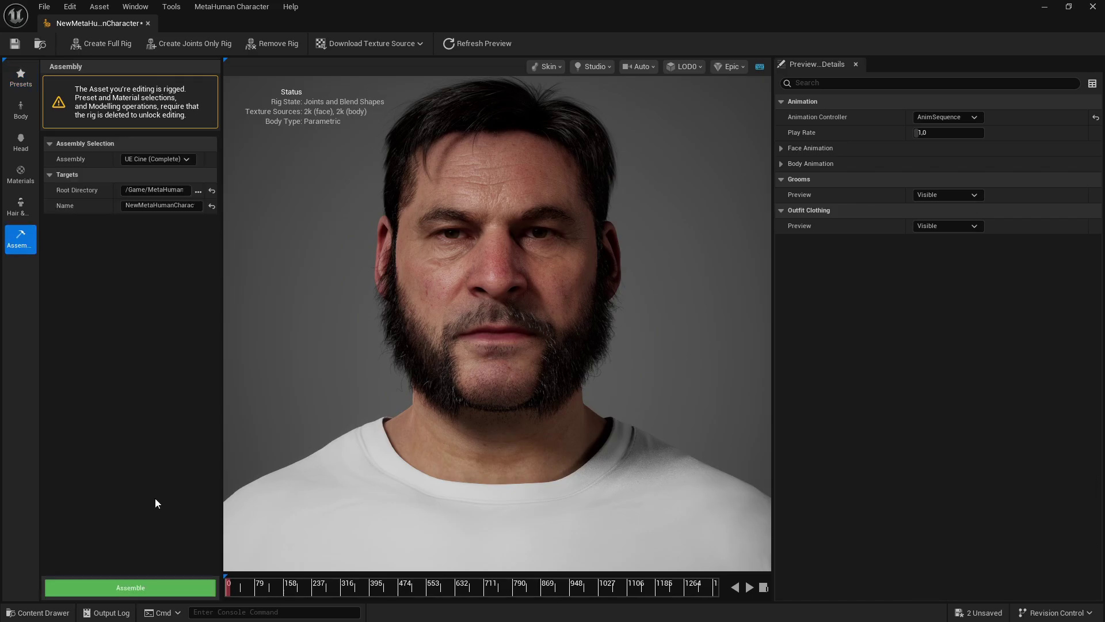
left_click(130, 589)
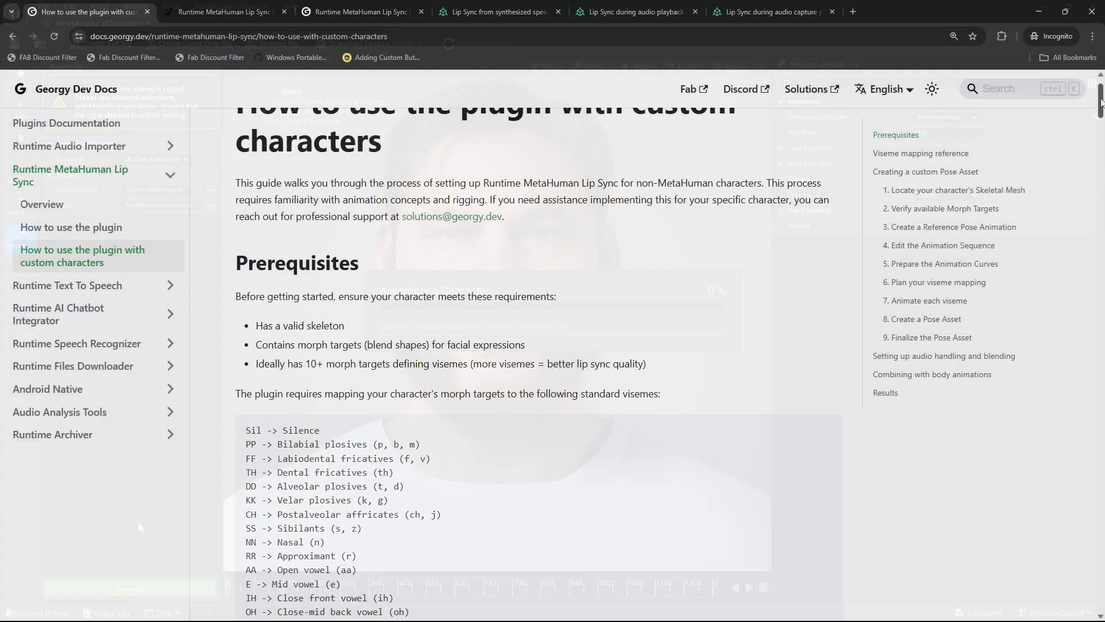
left_click_drag(1100, 102, 1048, 587)
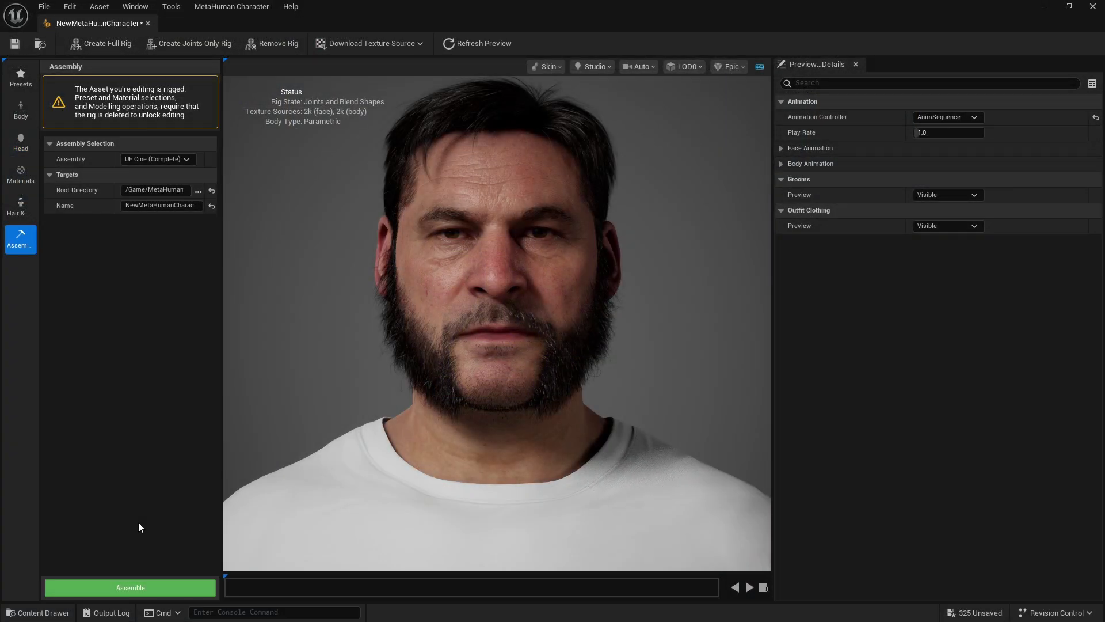
- Place BP_NewMetaHumanCharacter from MetaHumans > NewMetaHumanCharacter in the level beside the yellow circle
left_click(1092, 6)
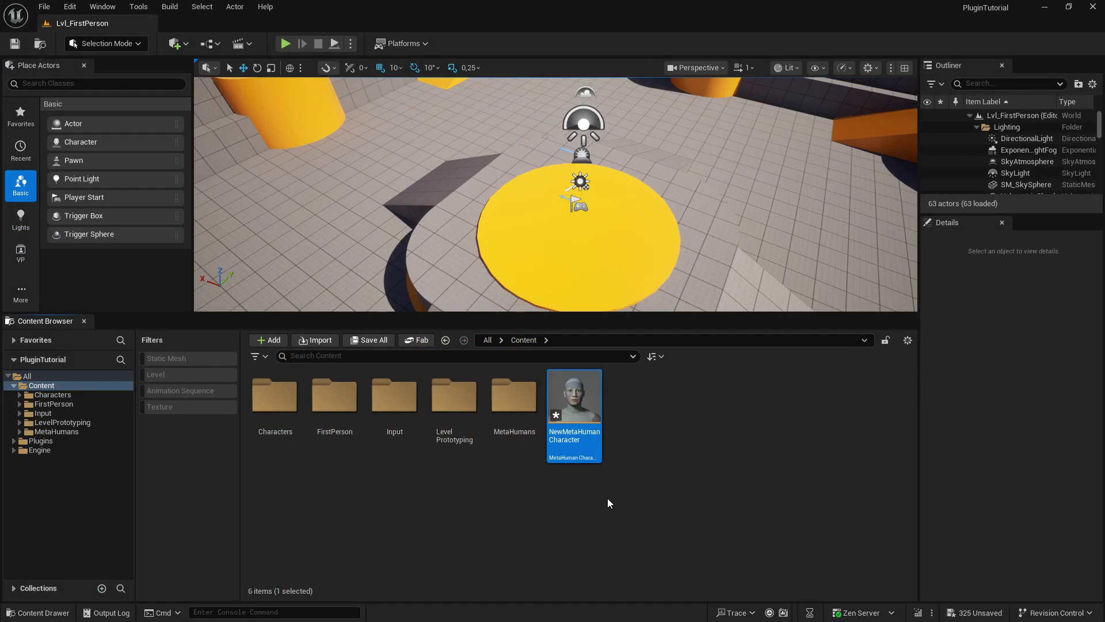
double_click(514, 410)
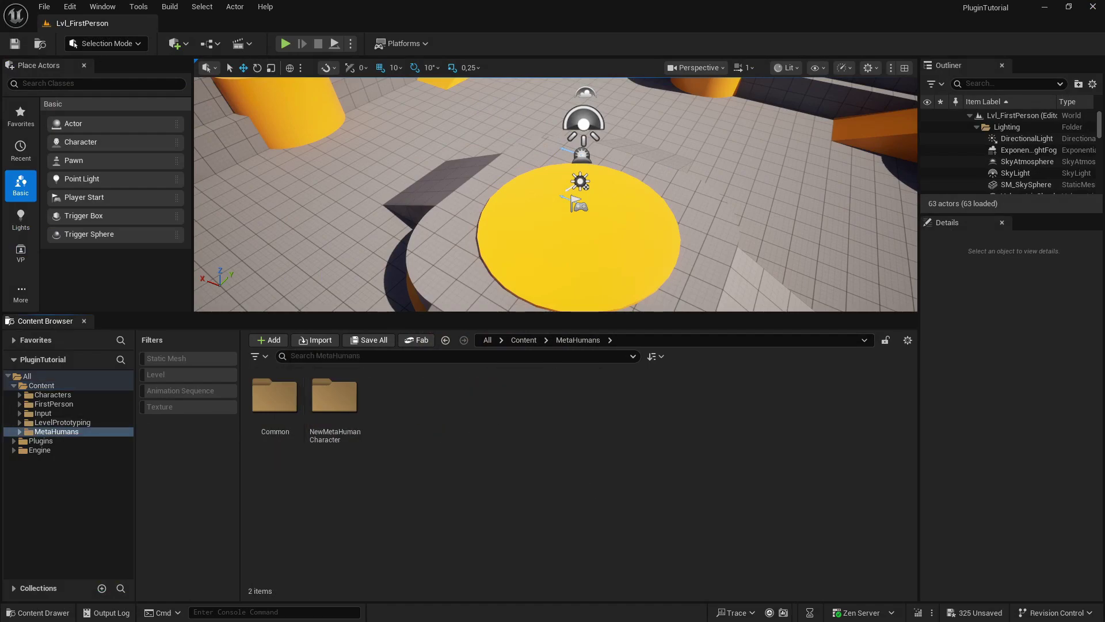
left_click(21, 432)
left_click(20, 432)
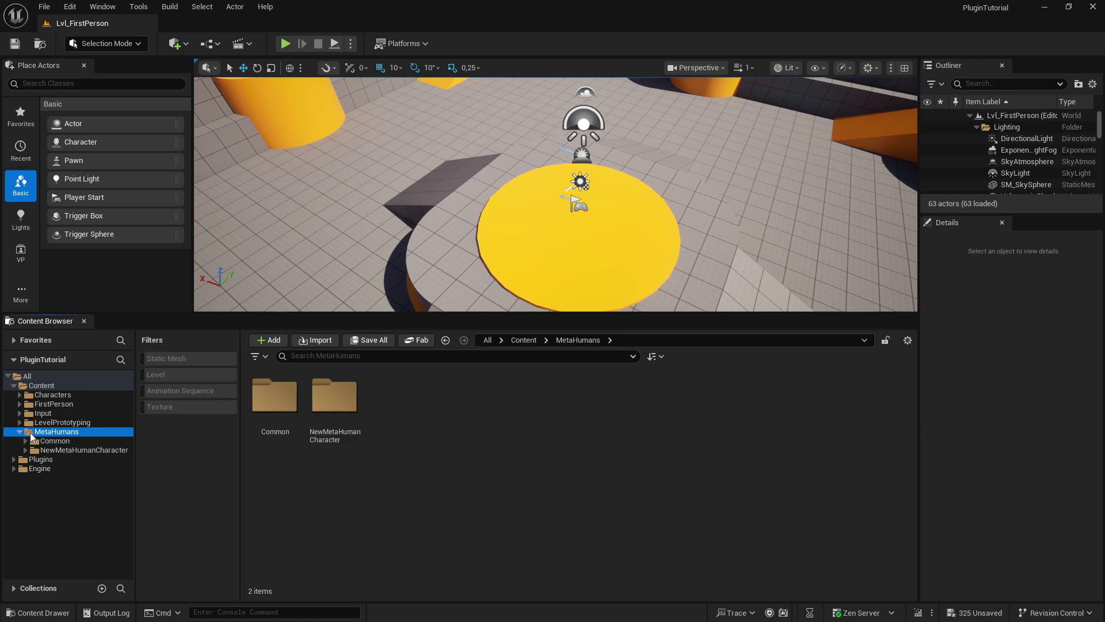
left_click(71, 450)
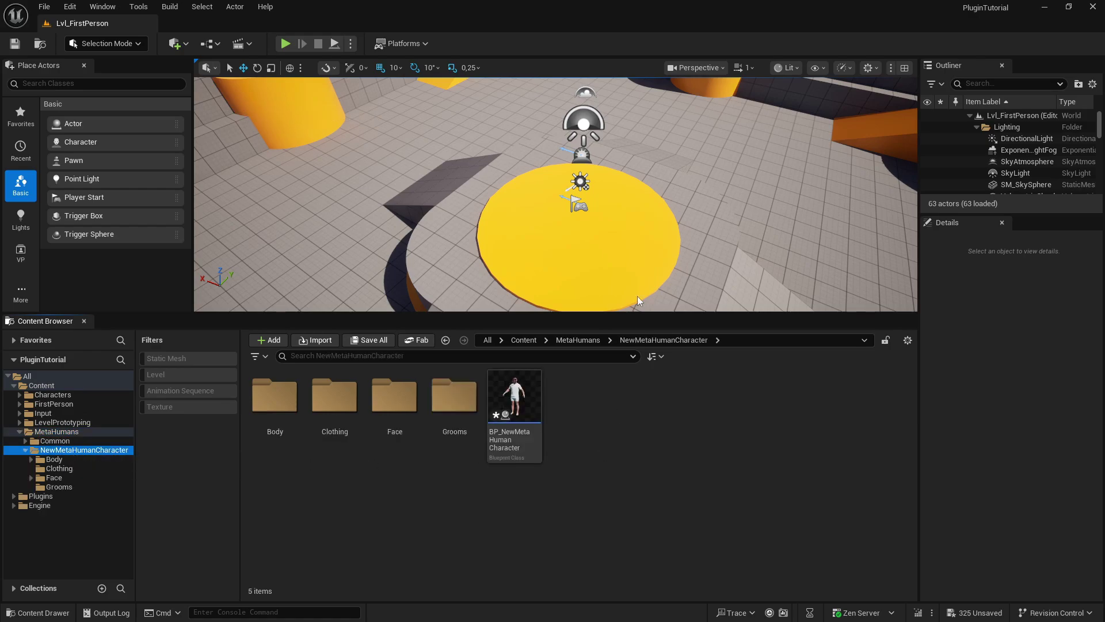
right_click_drag(642, 283, 628, 309)
left_click_drag(627, 314, 621, 398)
left_click_drag(513, 460, 598, 242)
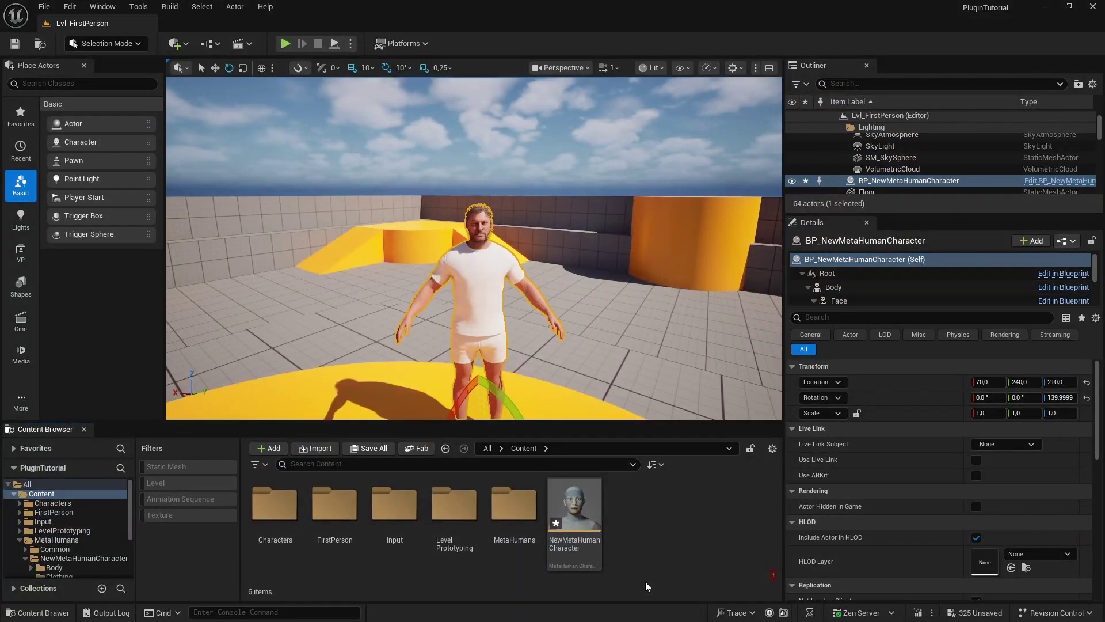
- Play the level, walk up to the MetaHuman, then stop the session
left_click(286, 44)
left_click(429, 143)
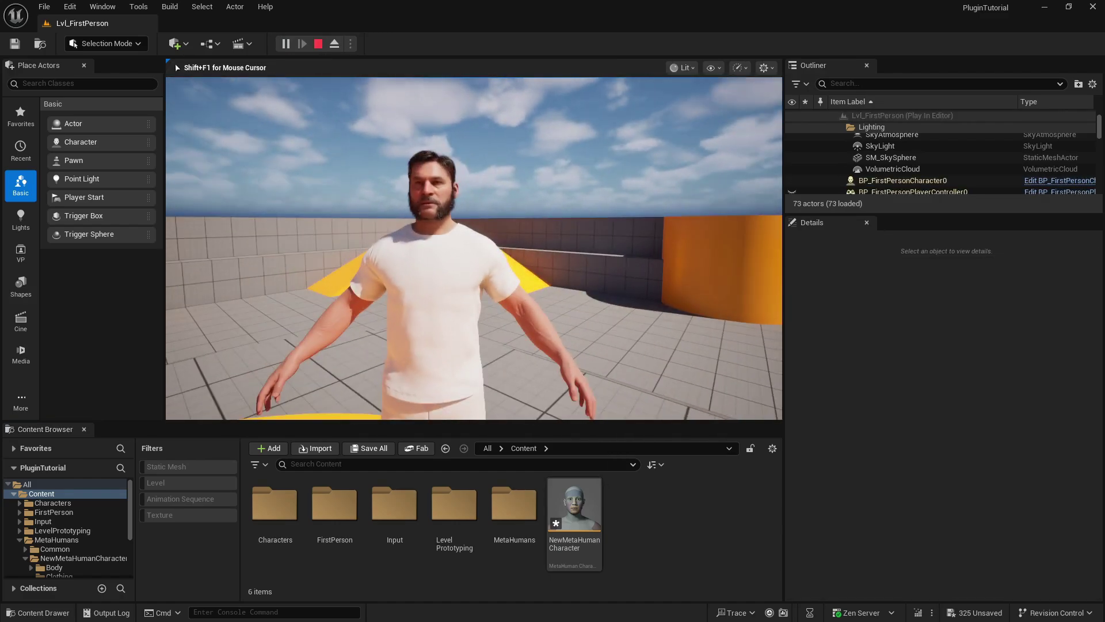
key("w")
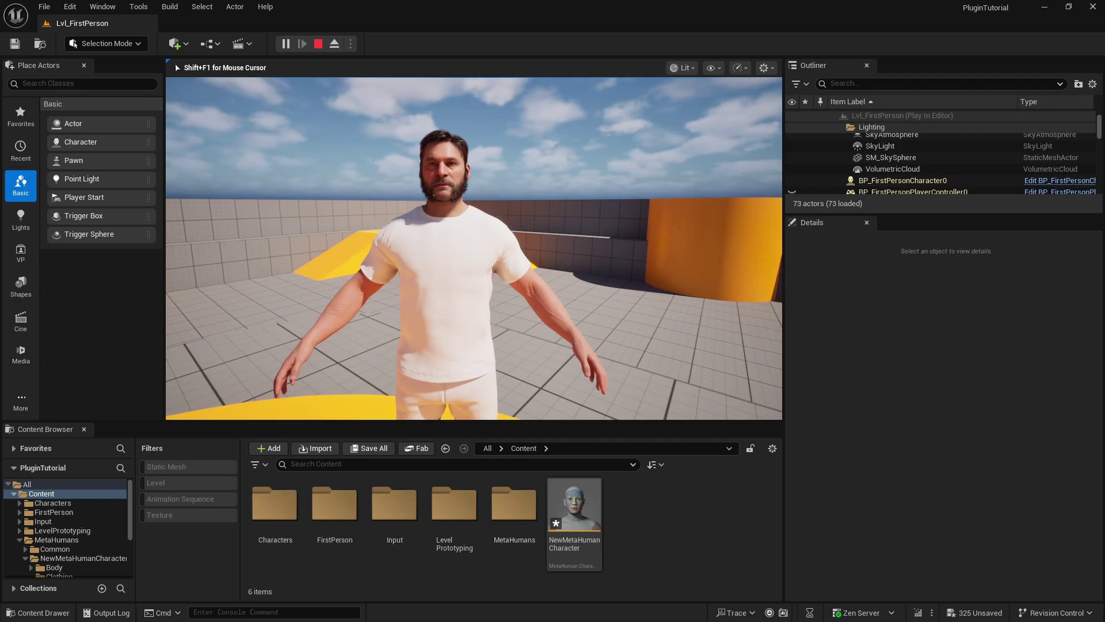
key("w")
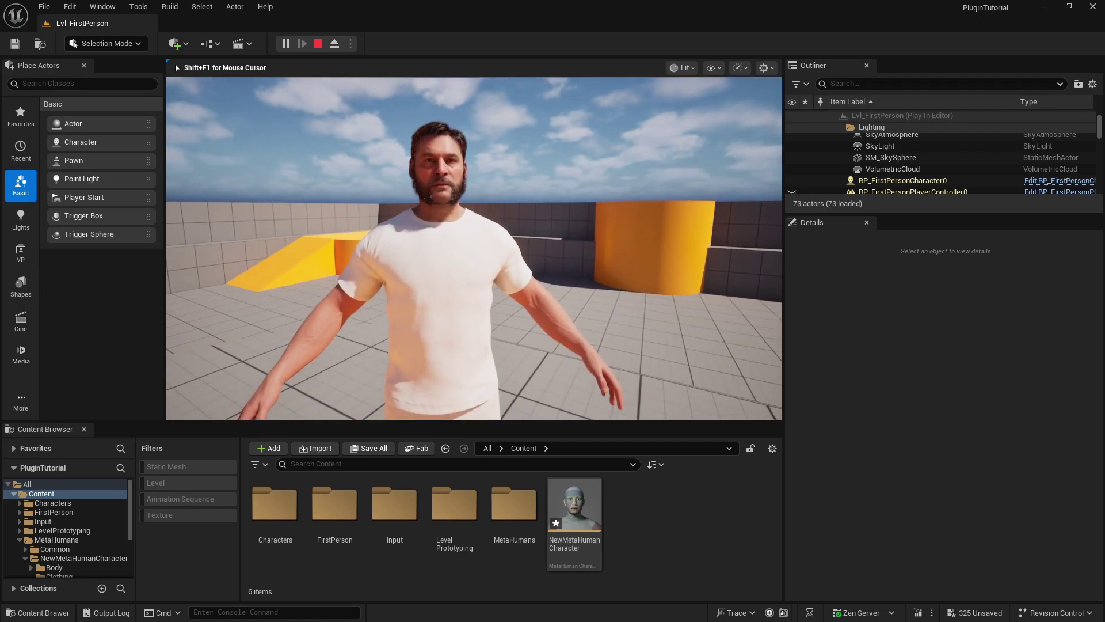
key("Escape")
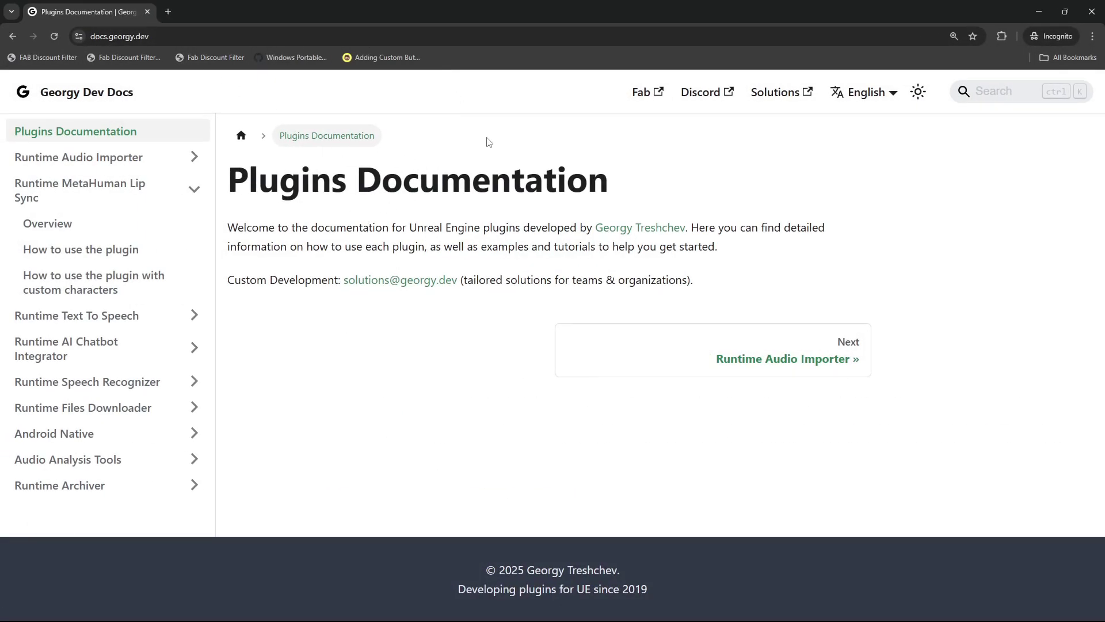
- Show the Runtime MetaHuman Lip Sync guide's setup steps for UE 5.6+ MetaHuman Creator characters
left_click(84, 196)
scroll(665, 237, "down", 3)
left_click(684, 342)
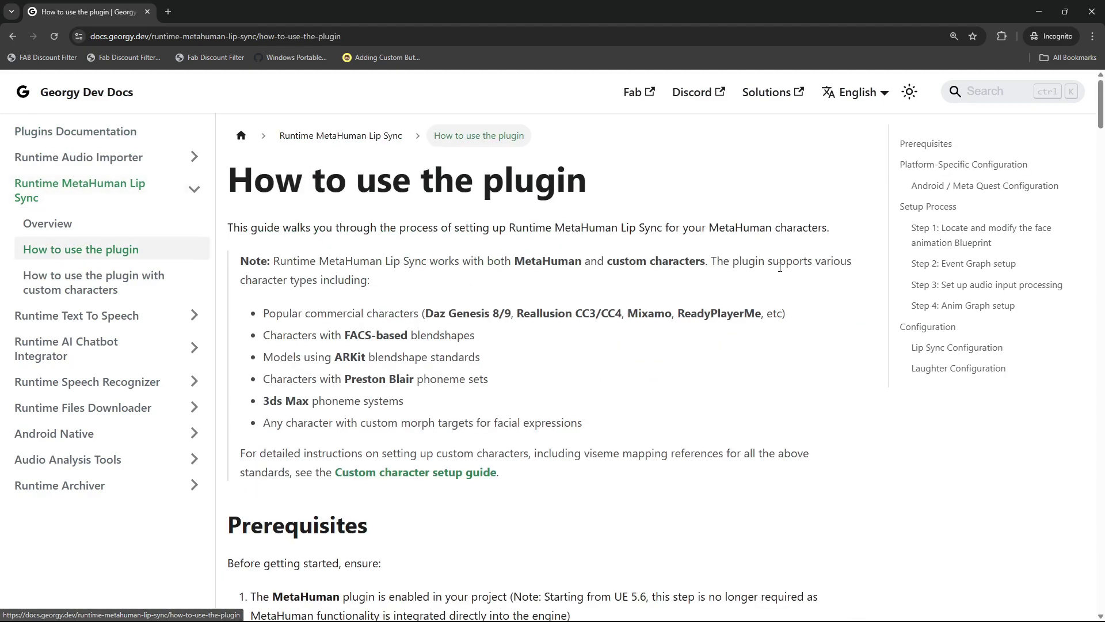
scroll(647, 251, "down", 7)
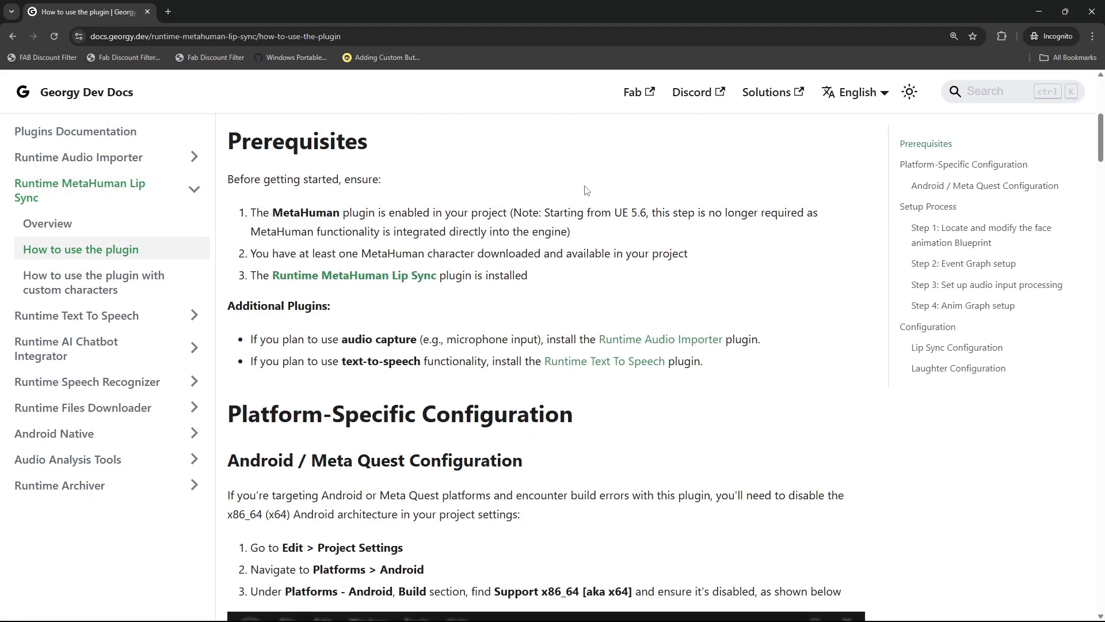
scroll(518, 185, "down", 4)
scroll(510, 183, "down", 9)
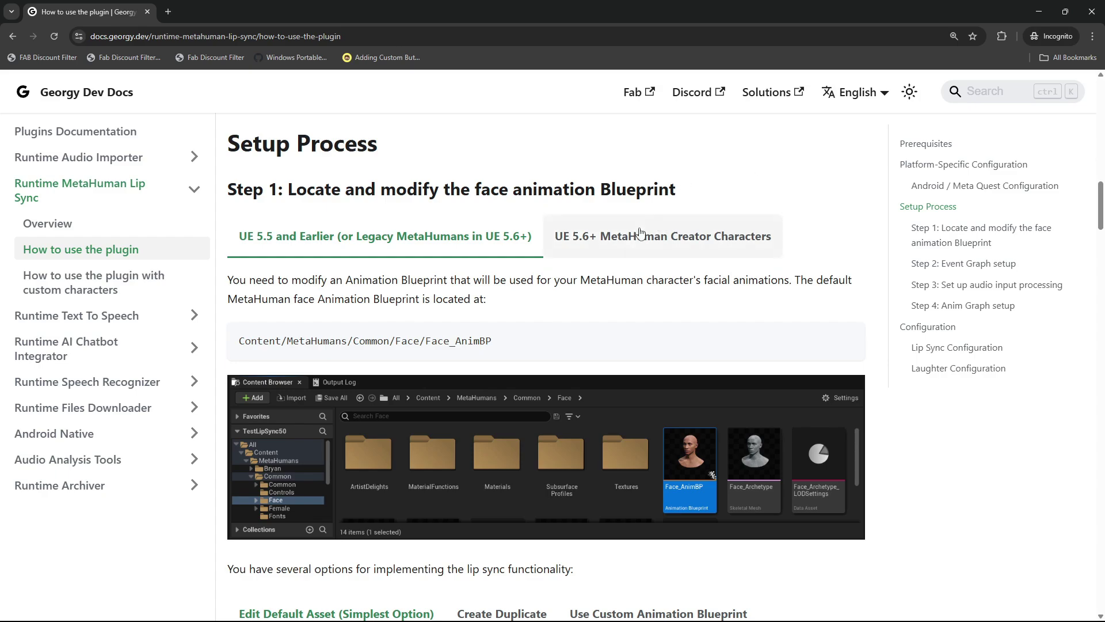
left_click(615, 246)
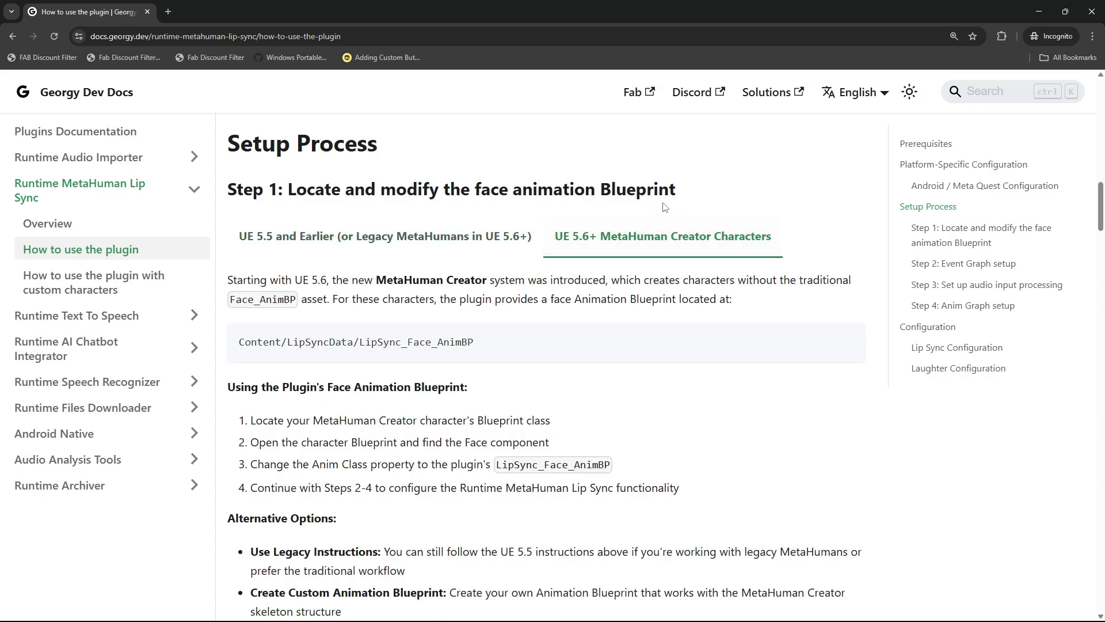
scroll(728, 222, "down", 6)
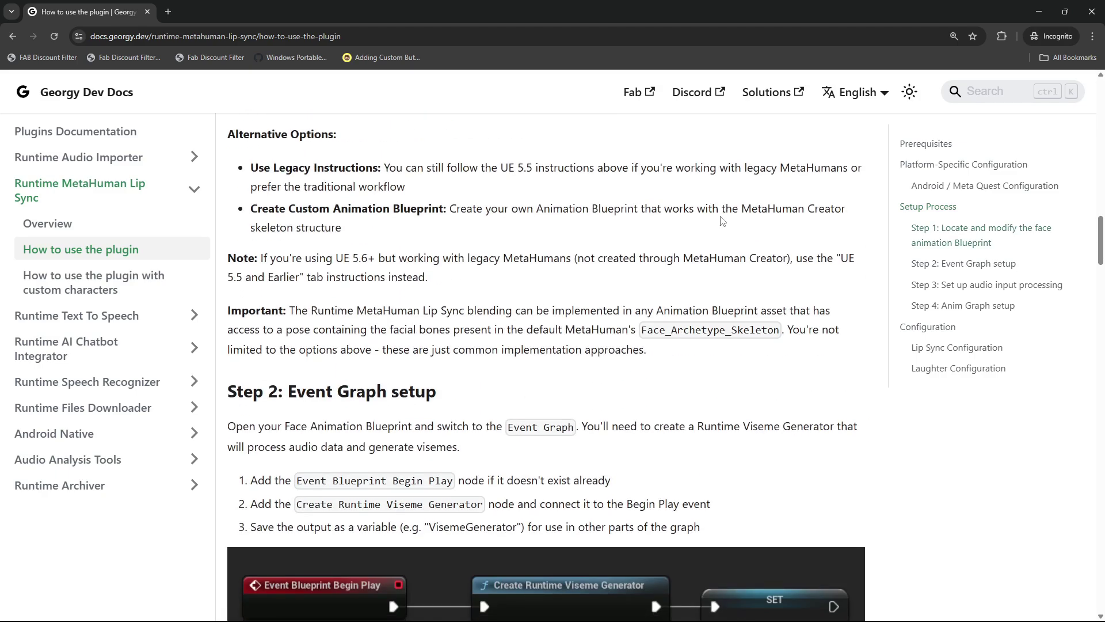
left_click(1039, 12)
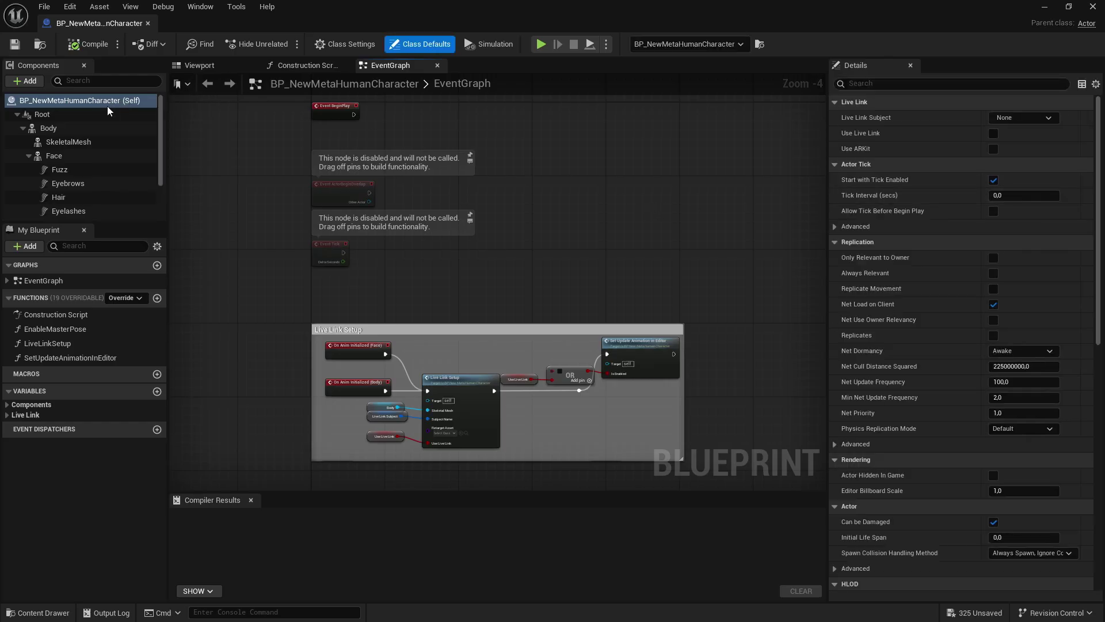
- Set the Face component's Anim Class to LipSync_Face_AnimBP in BP_NewMetaHumanCharacter
left_click(64, 156)
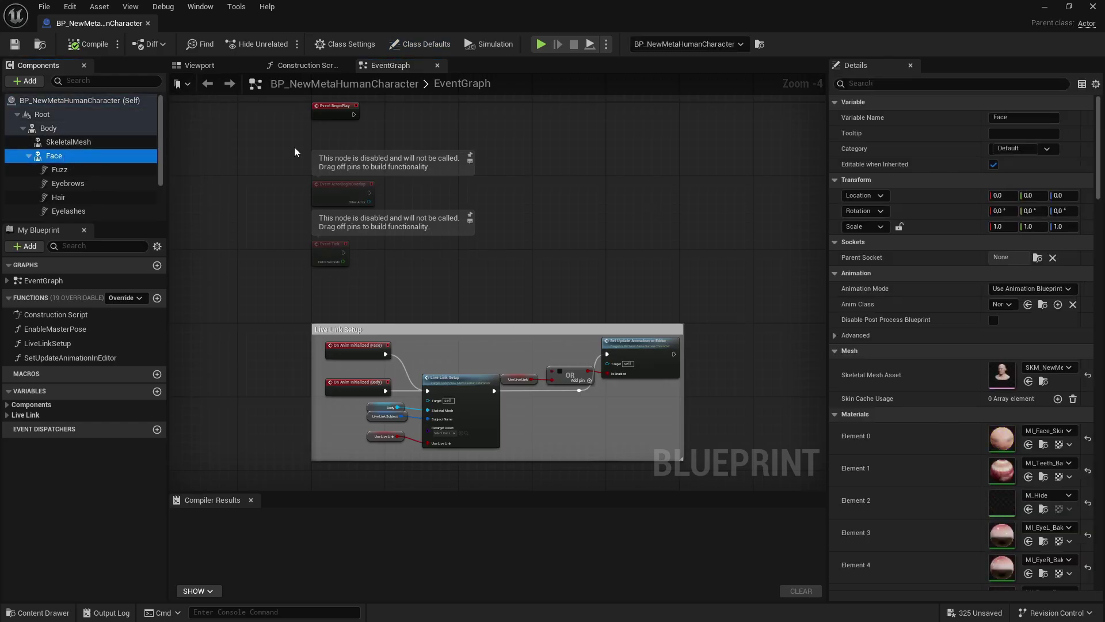
left_click_drag(826, 262, 749, 260)
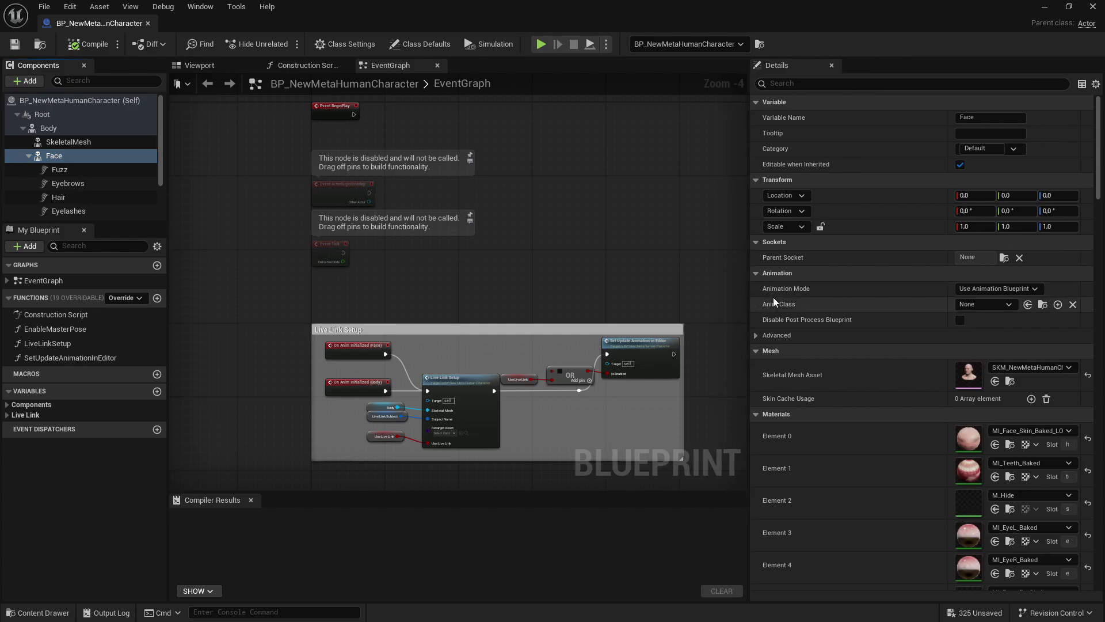
left_click(972, 306)
type("syn")
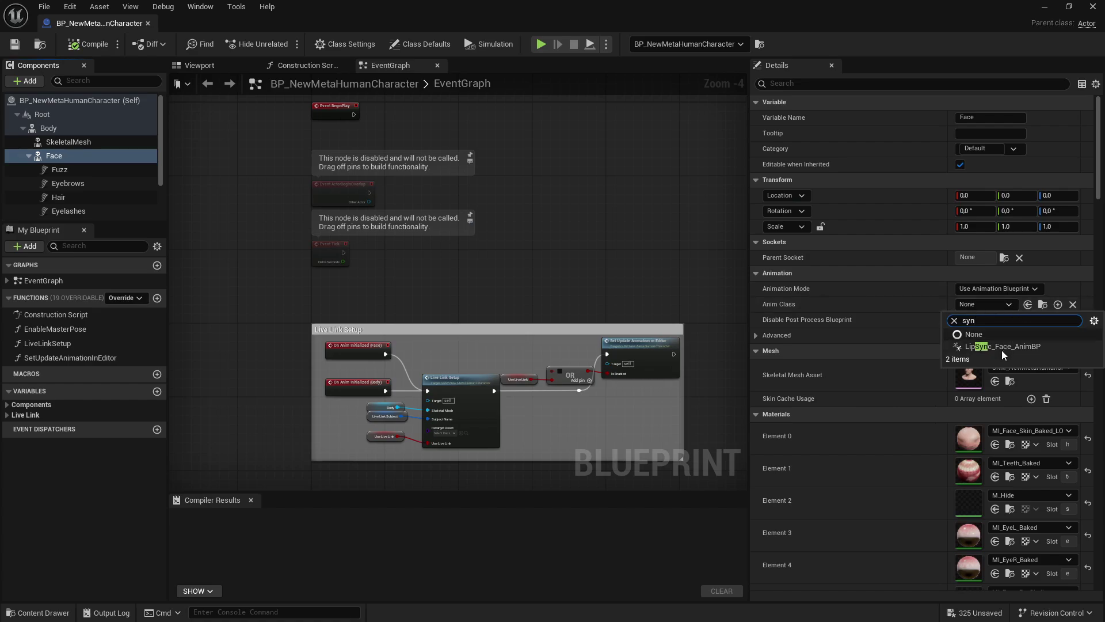
left_click(1001, 348)
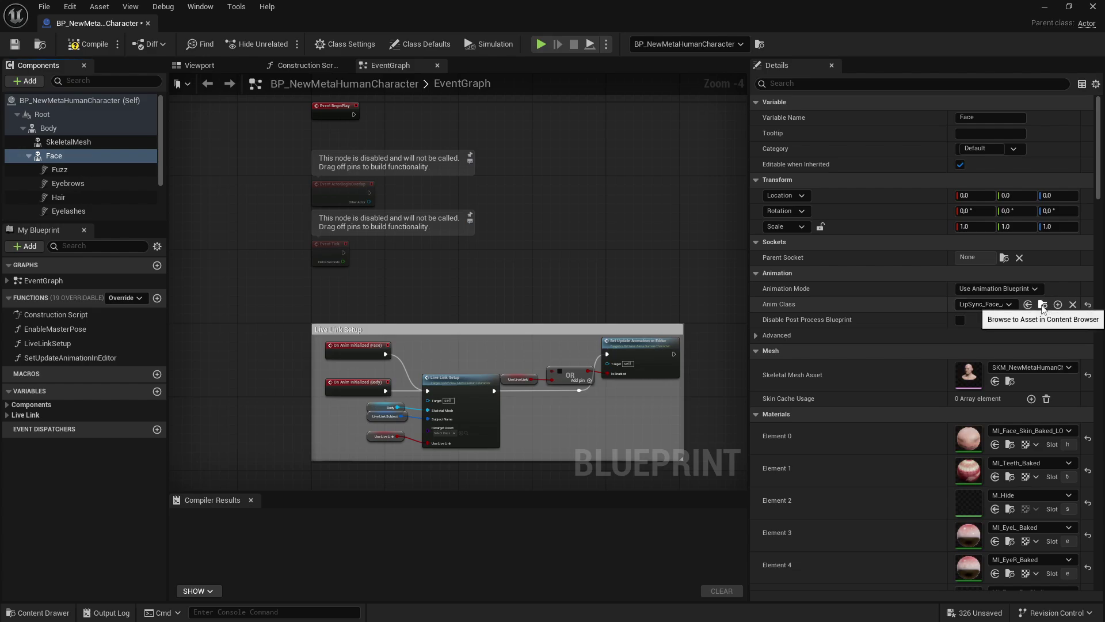
left_click(1045, 7)
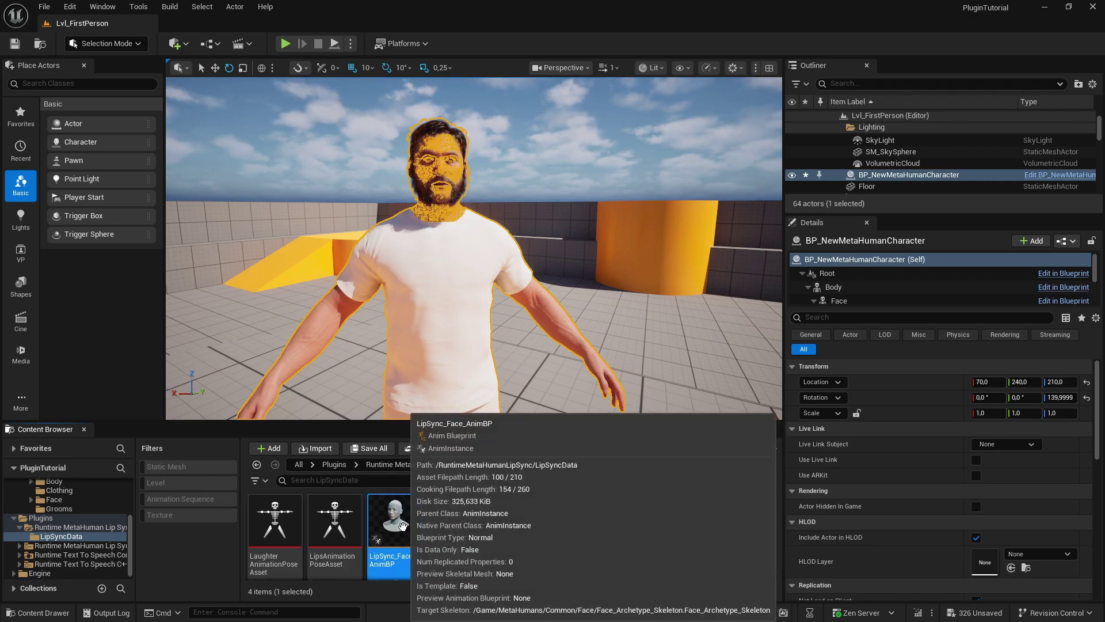
- Duplicate LipSync_Face_AnimBP in LipSyncData as MyLipSync_Face_AnimBP1
right_click(397, 523)
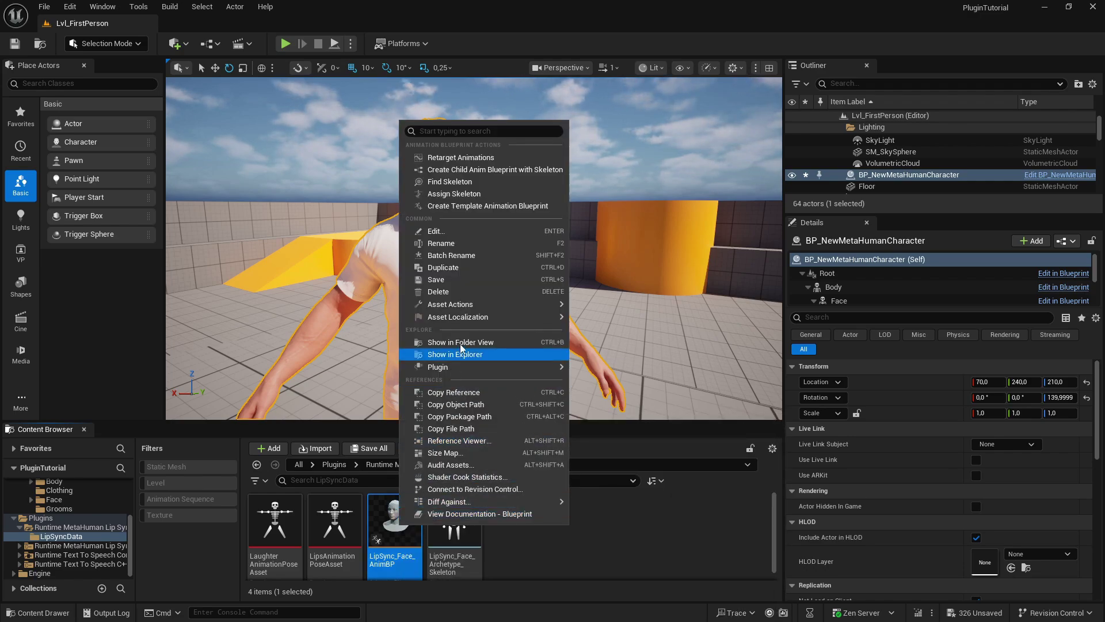
left_click(455, 267)
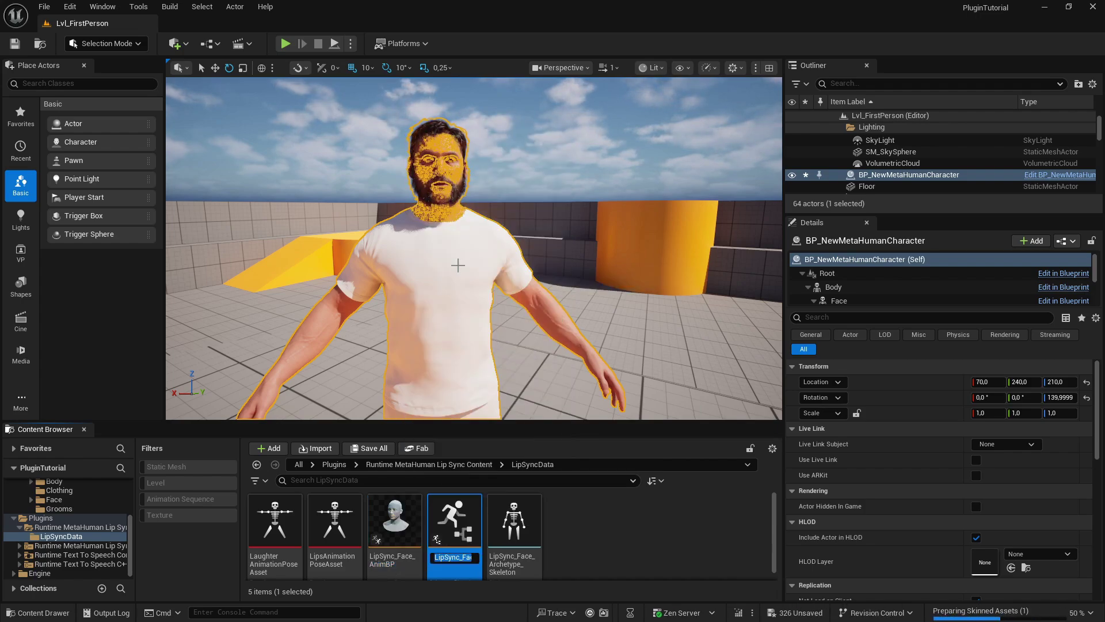
key("Home")
type("My")
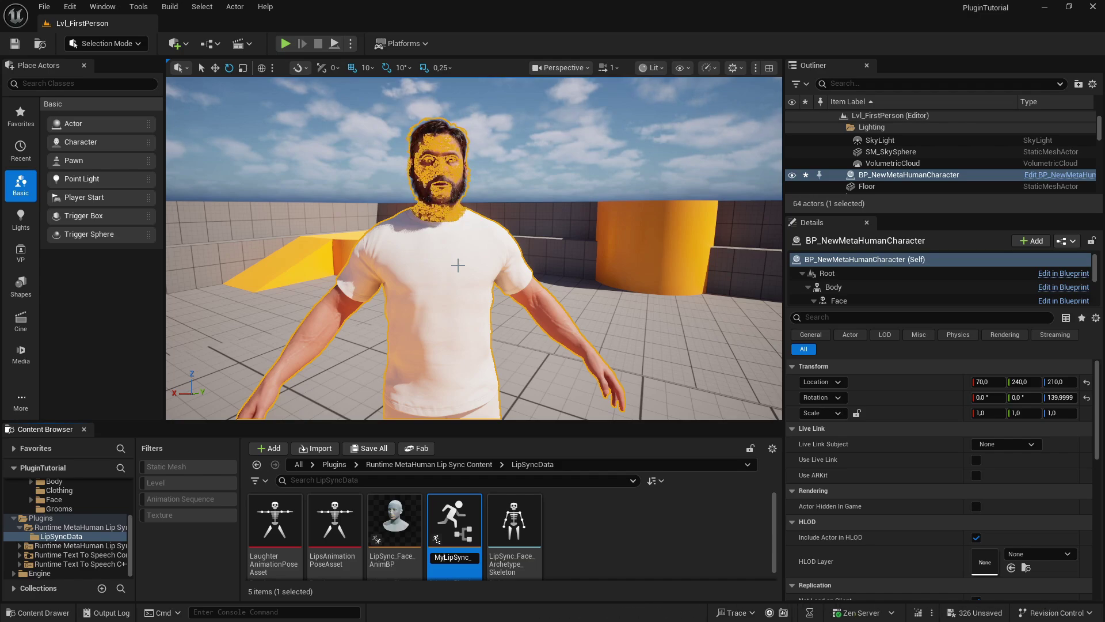
key("Return")
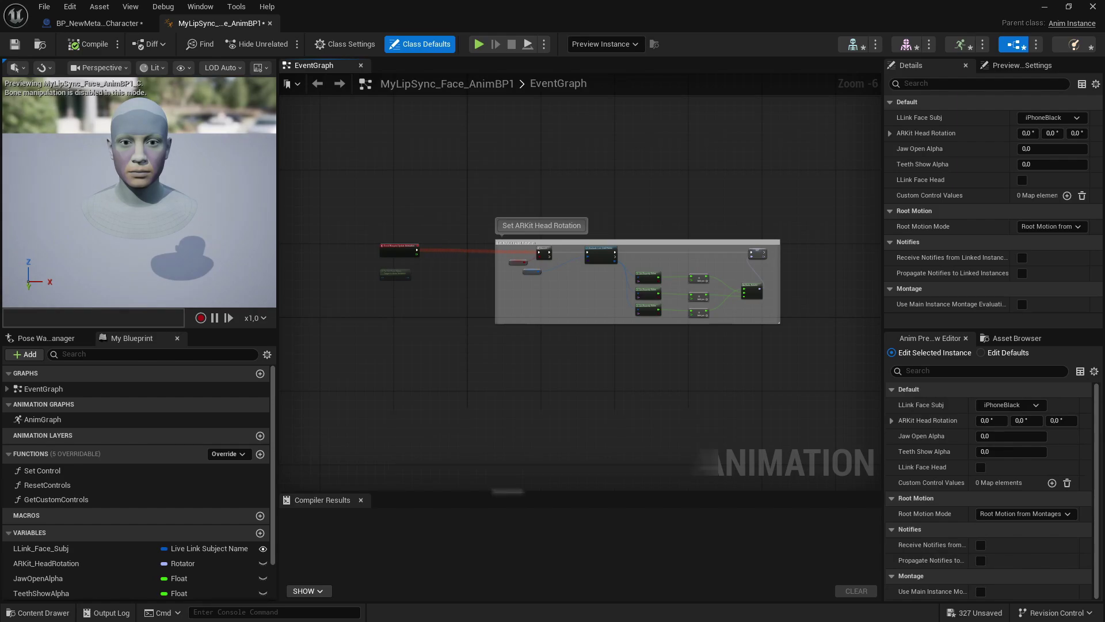
key("super")
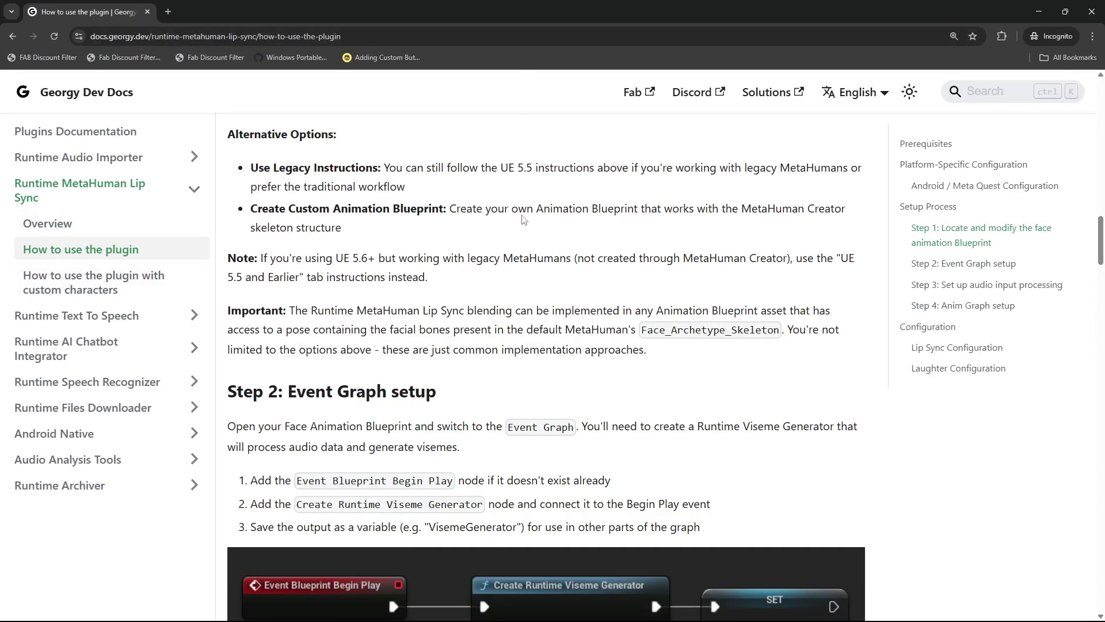
- Open Step 3's Microphone (Real-time) copyable nodes, the blueprintUE 'Lip Sync during audio capture' graph
scroll(443, 196, "down", 3)
scroll(459, 221, "down", 3)
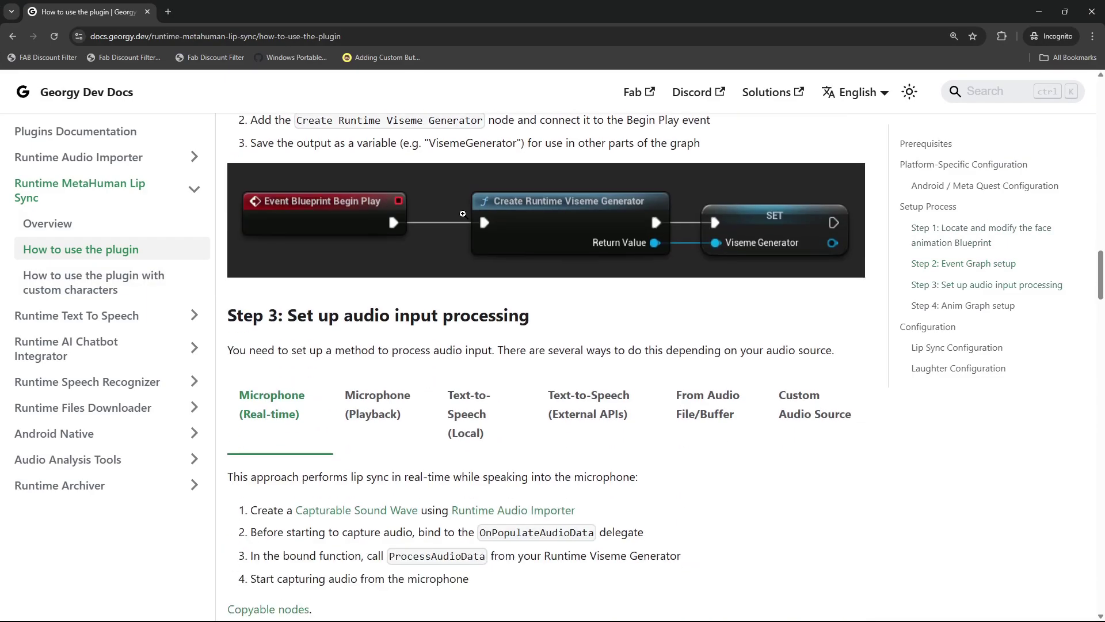
scroll(458, 249, "down", 3)
left_click_drag(228, 124, 786, 158)
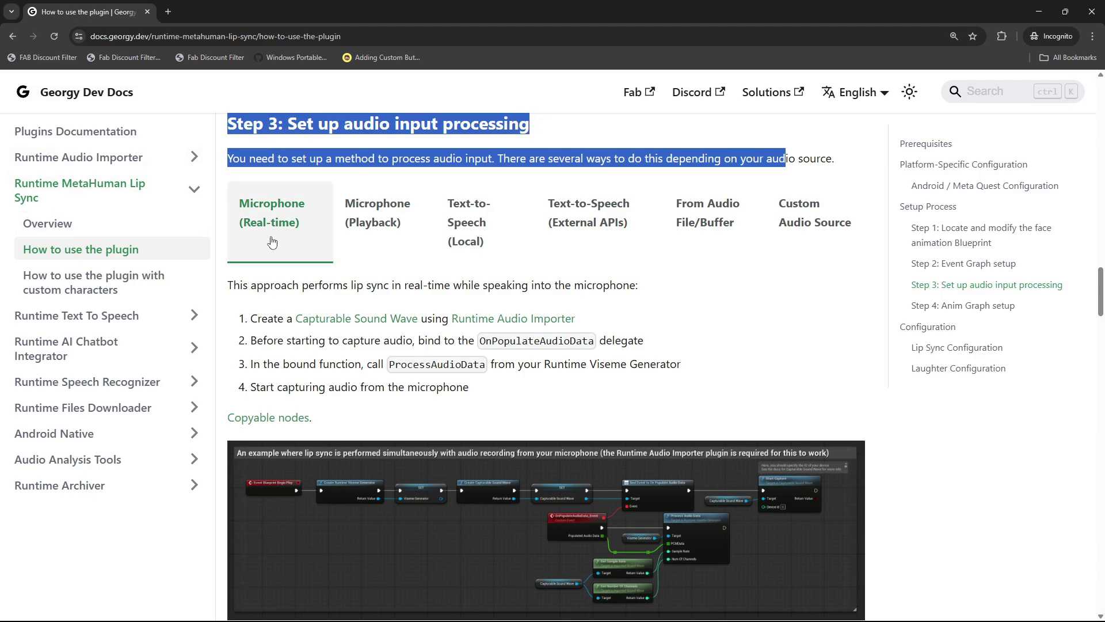
left_click(378, 240)
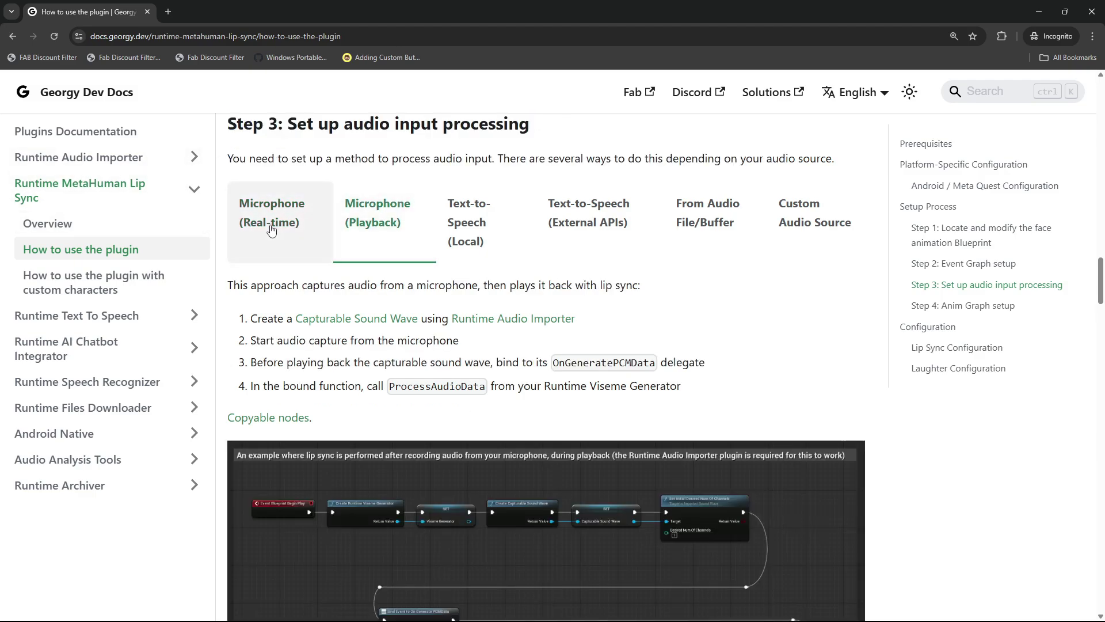
left_click(271, 241)
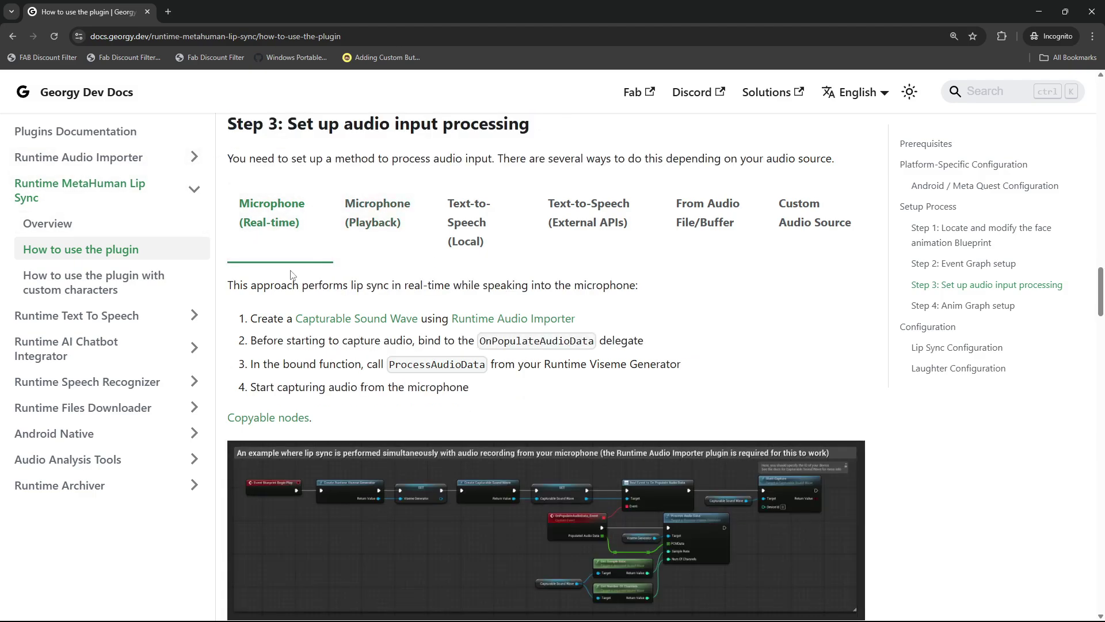
scroll(349, 227, "down", 3)
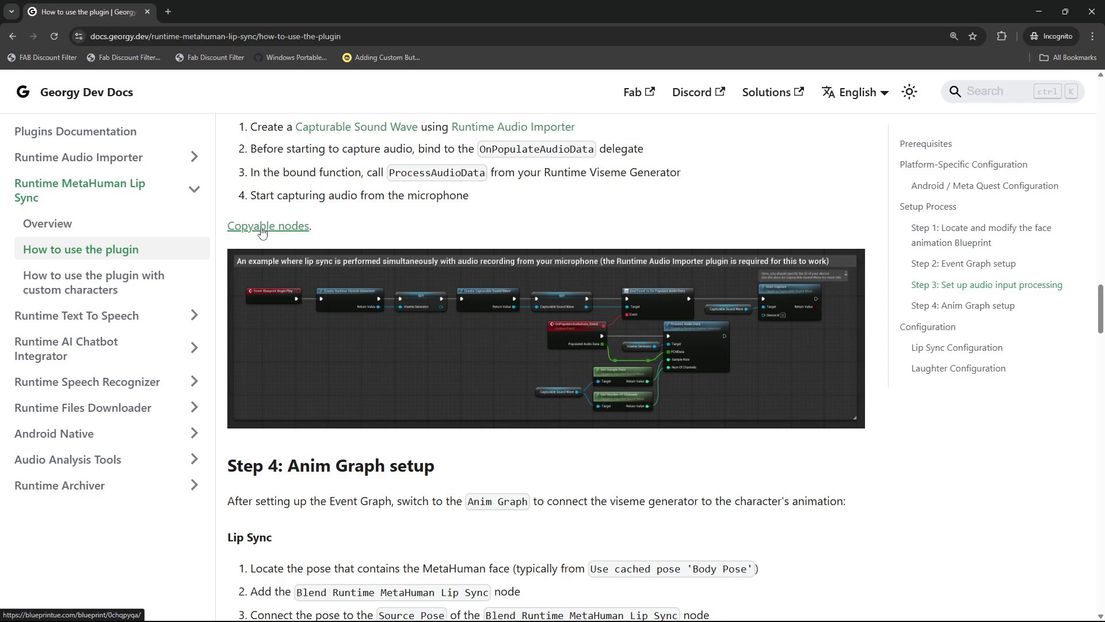
left_click(262, 229)
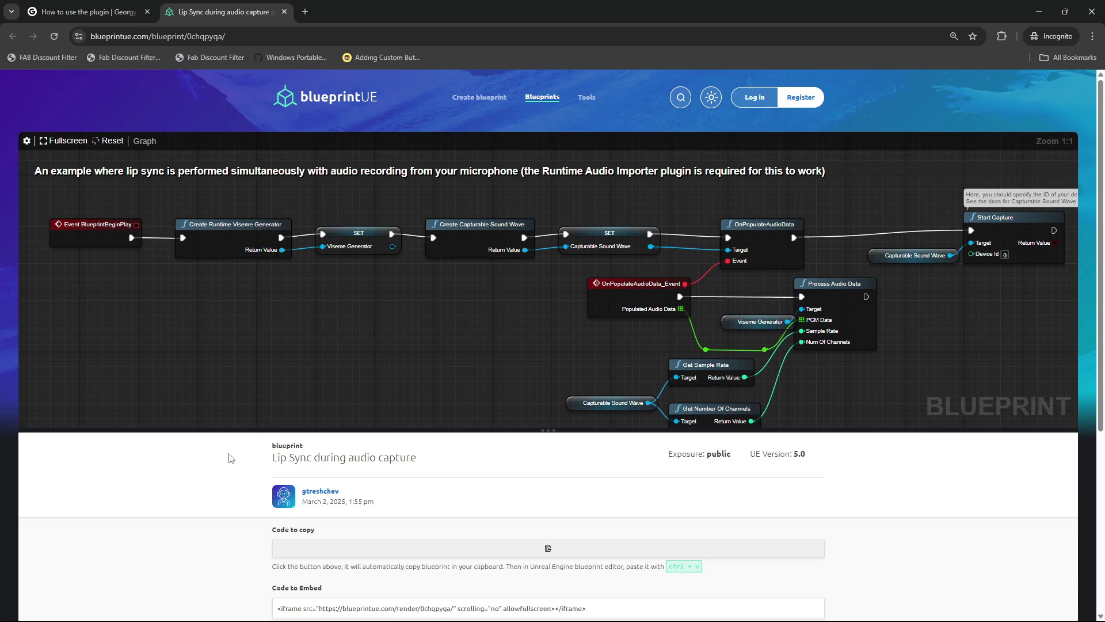
- Copy the 'Lip Sync during audio capture' node code from blueprintUE, then minimize the browser
scroll(252, 420, "down", 3)
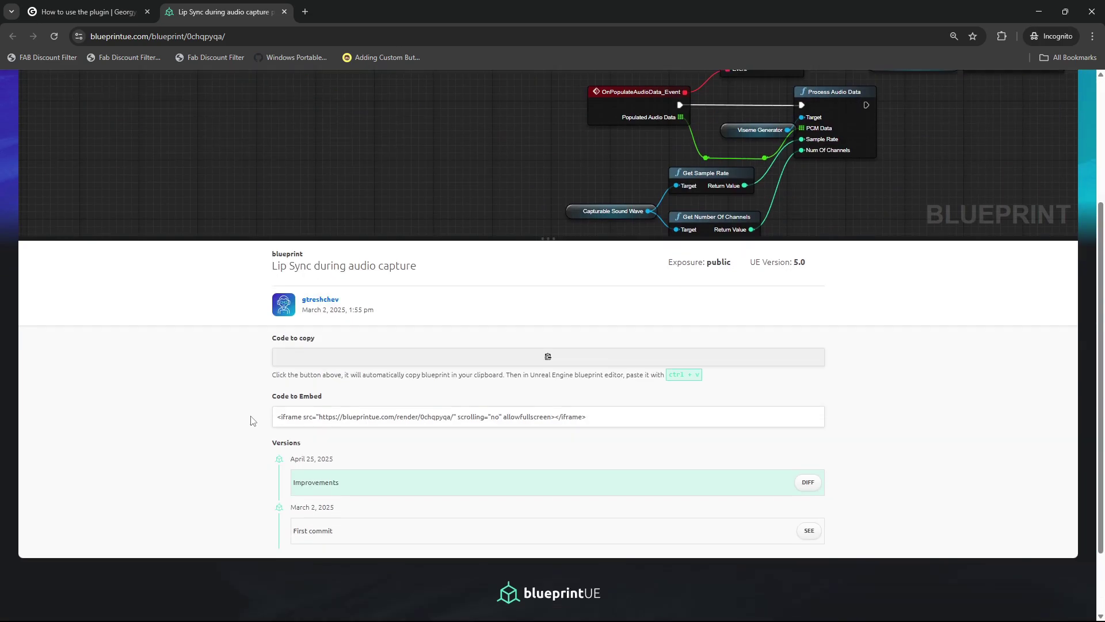
left_click(557, 354)
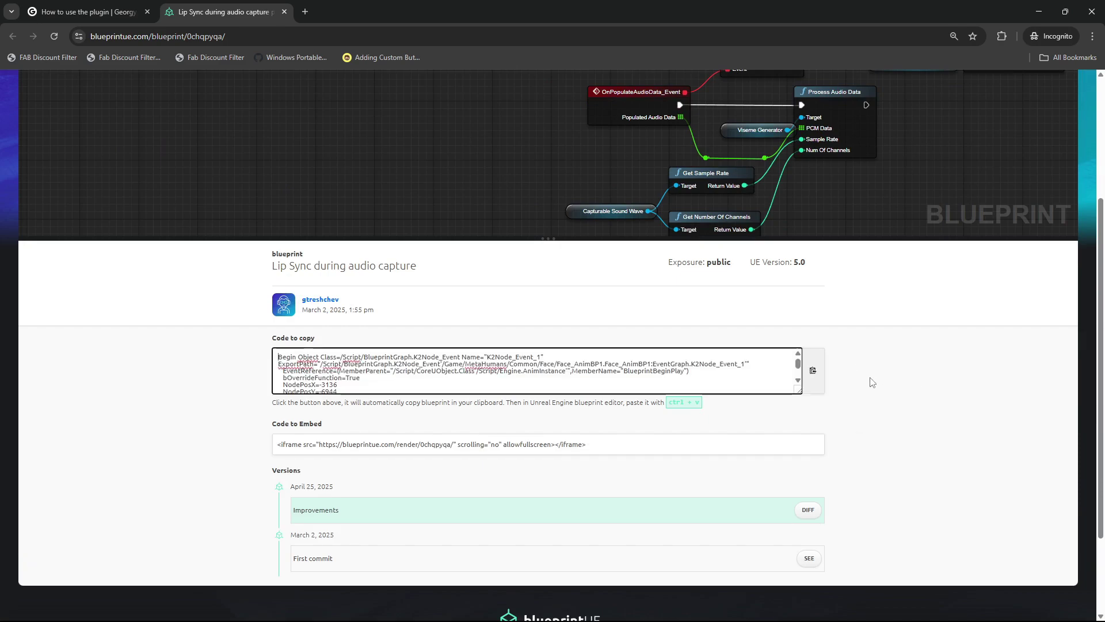
scroll(872, 382, "up", 3)
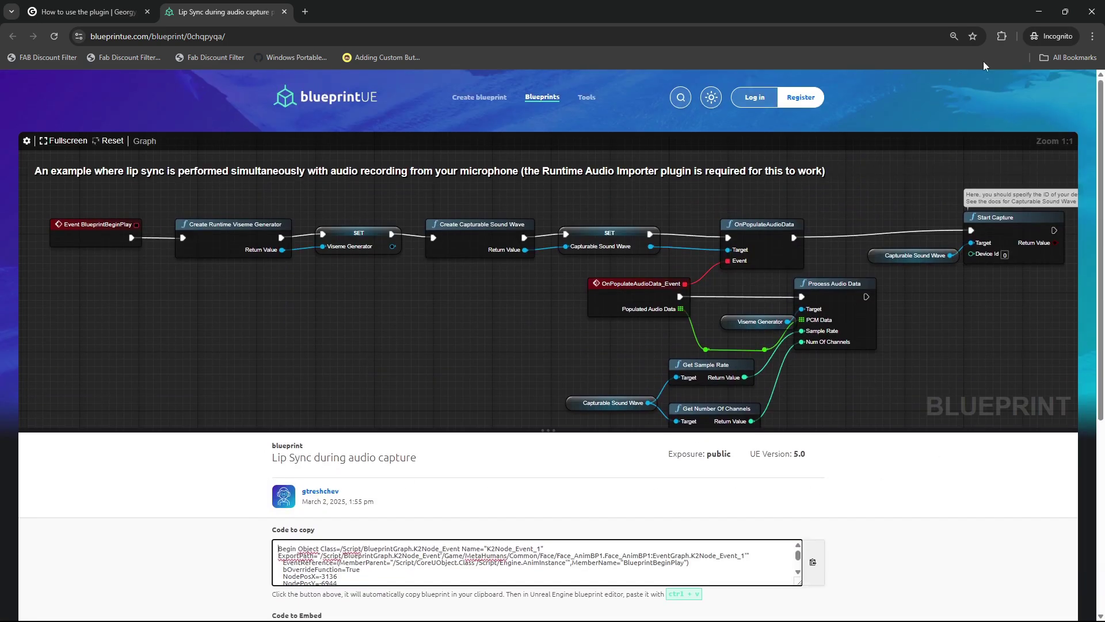
left_click(1038, 16)
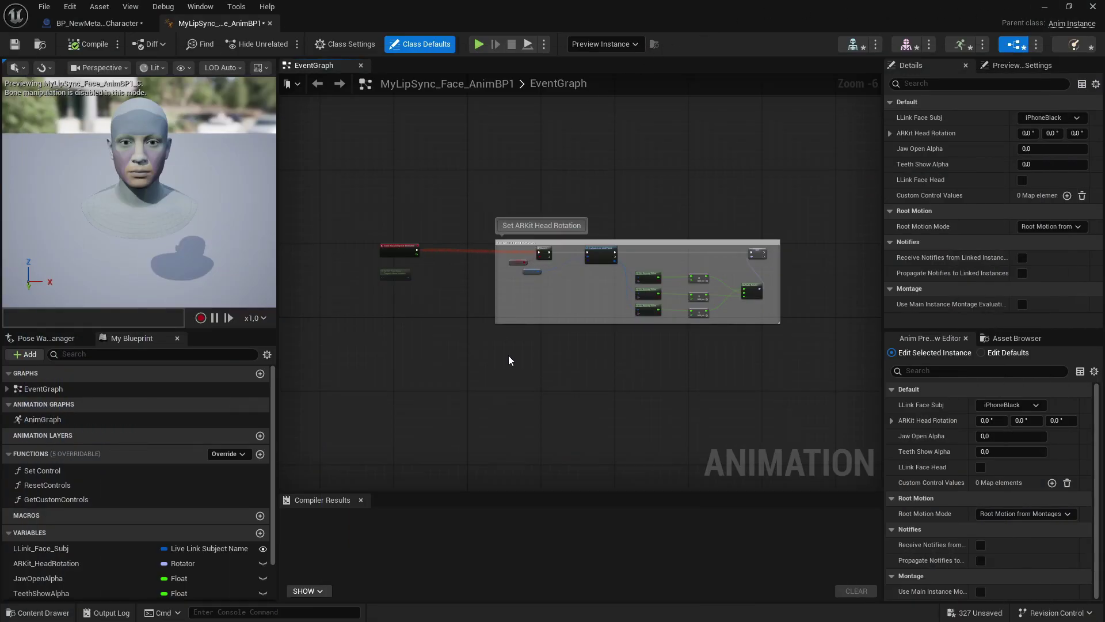
- Paste the copied audio-capture nodes into the Event Graph below the existing nodes
right_click_drag(510, 360, 472, 282)
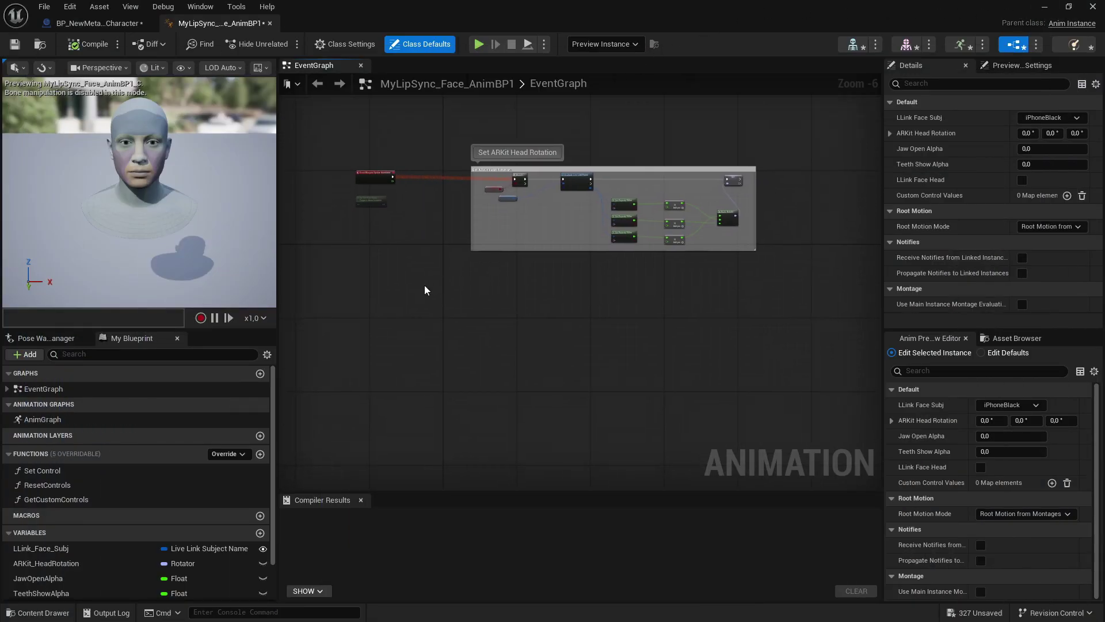
scroll(443, 300, "up", 2)
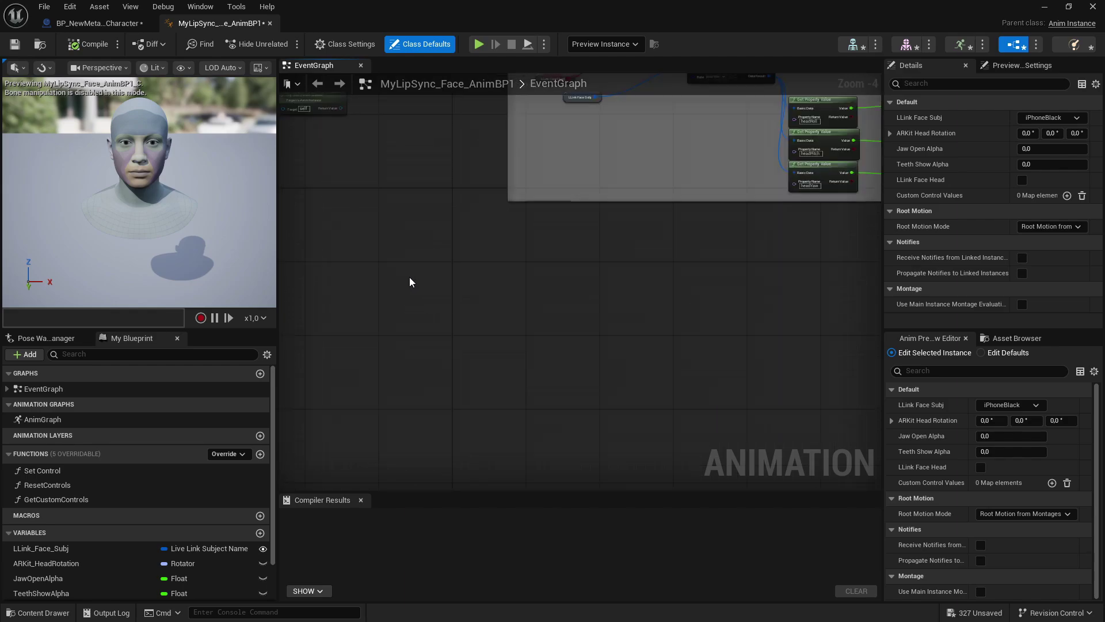
key("ctrl+v")
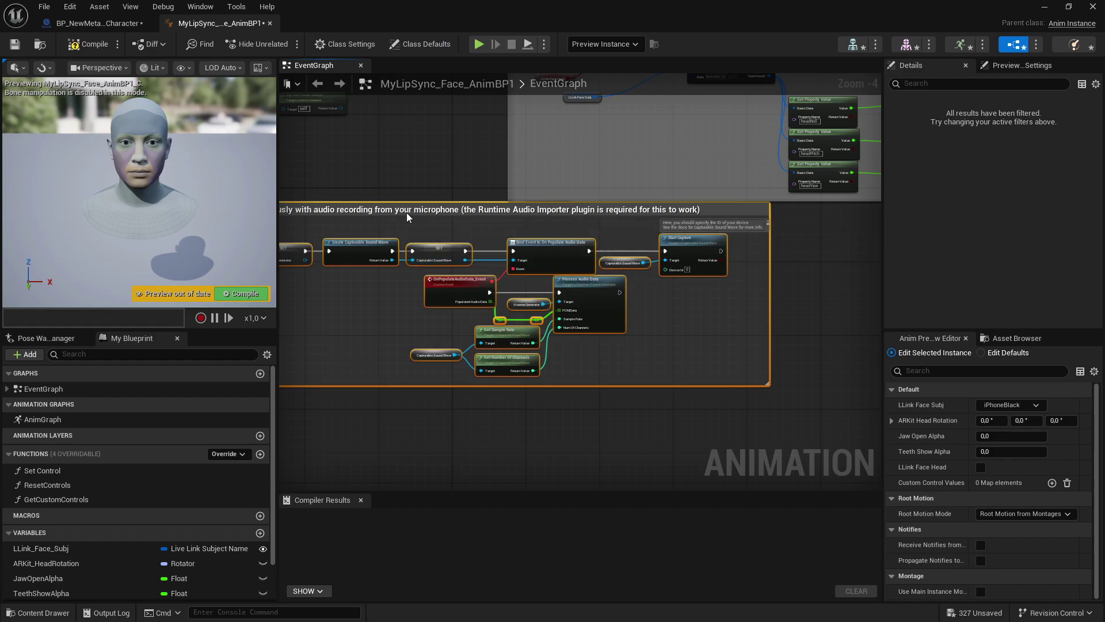
left_click_drag(407, 212, 591, 255)
scroll(583, 241, "down", 1)
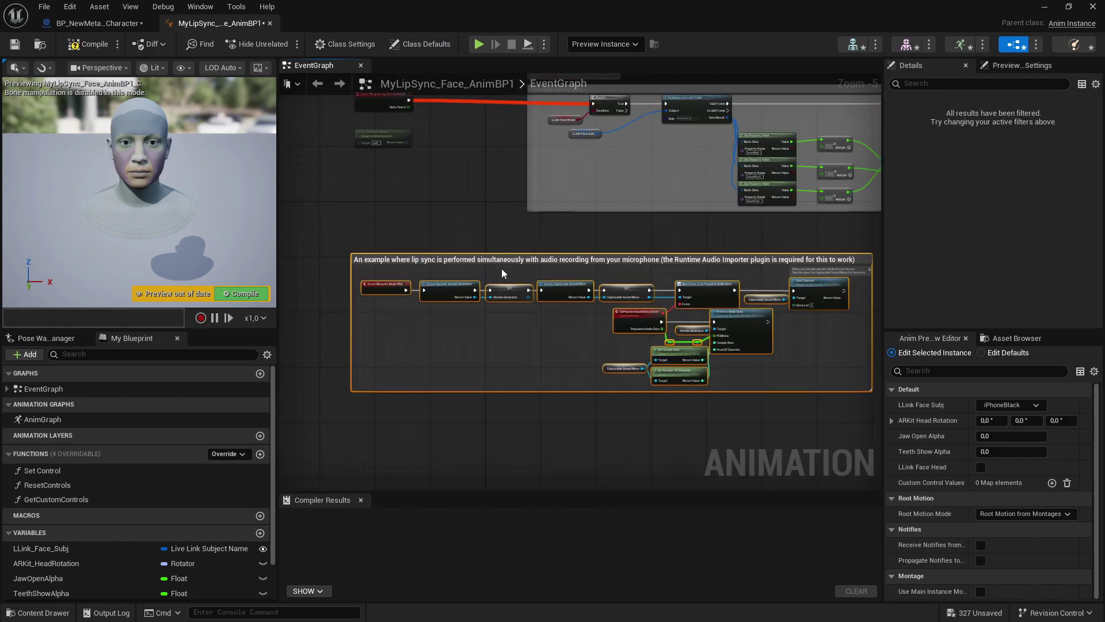
- Compile the Animation Blueprint and bring the pasted nodes into view
left_click(98, 47)
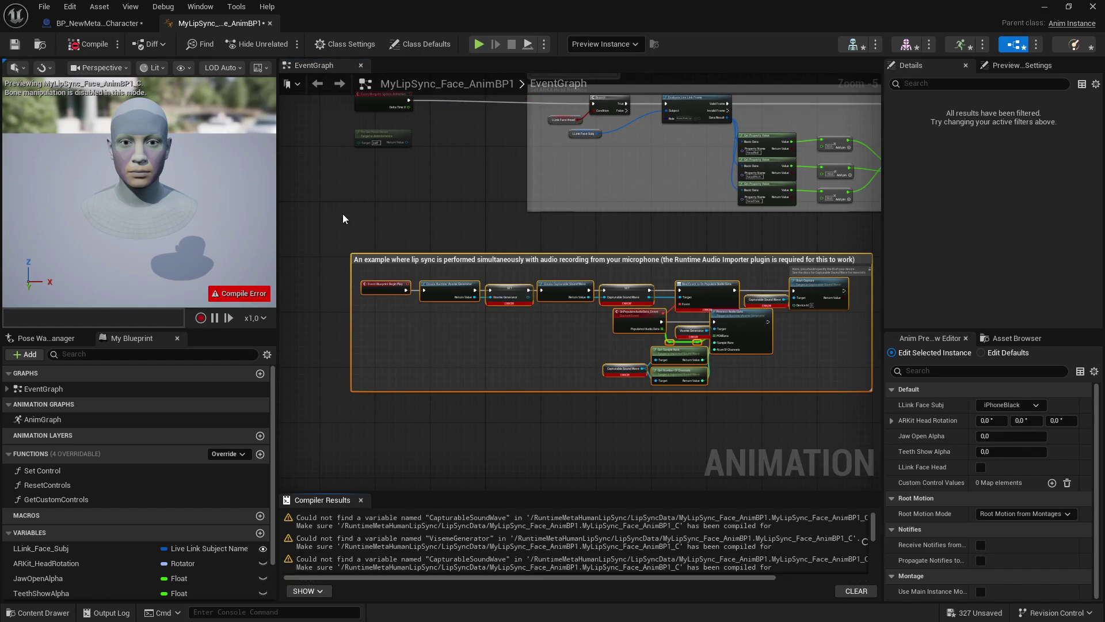
scroll(524, 234, "up", 2)
right_click_drag(541, 236, 578, 173)
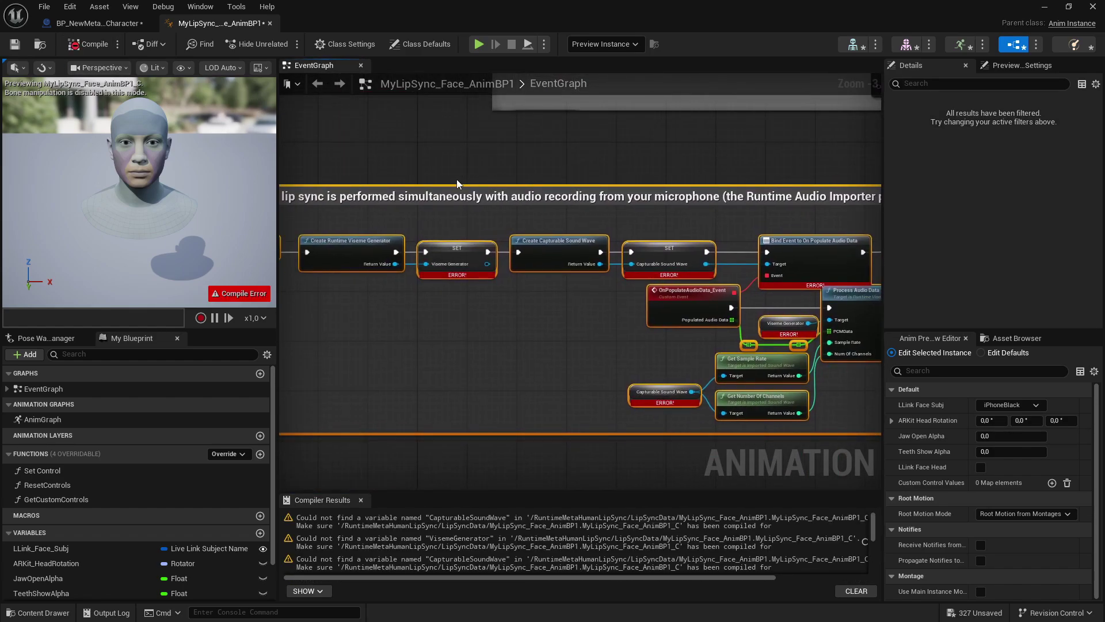
scroll(435, 236, "up", 3)
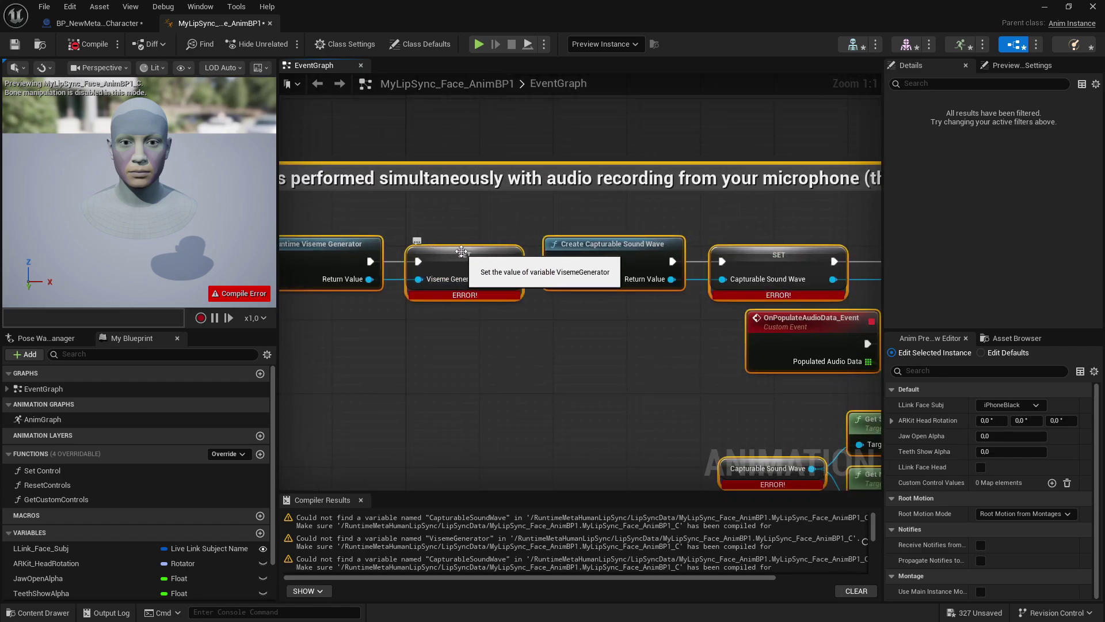
- Create the VisemeGenerator and CapturableSoundWave variables from their SET nodes and recompile
right_click(474, 255)
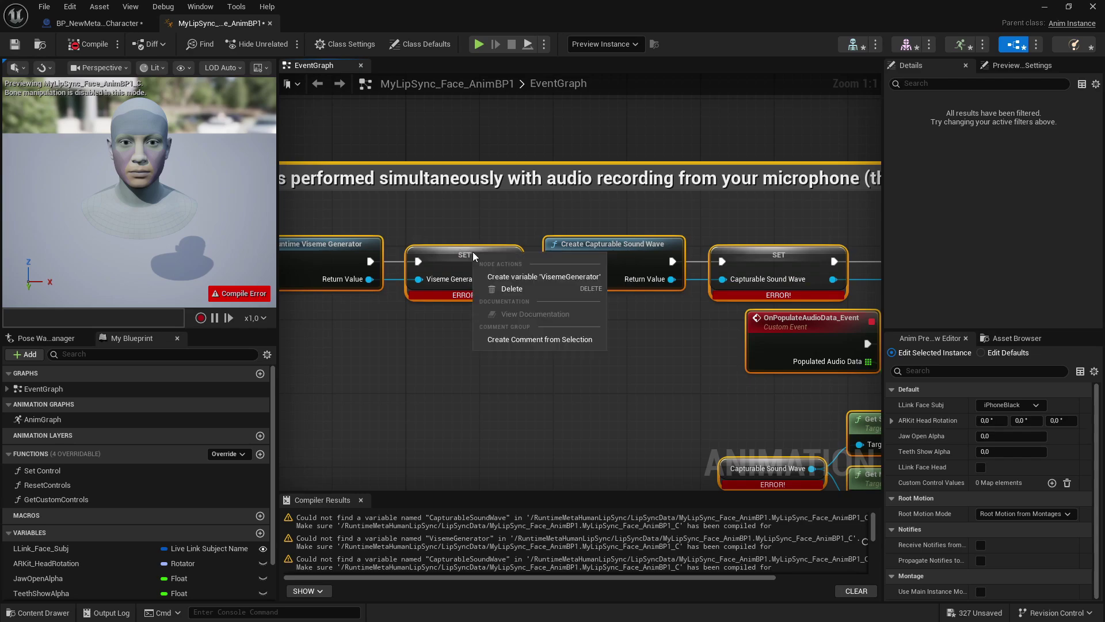
left_click(516, 277)
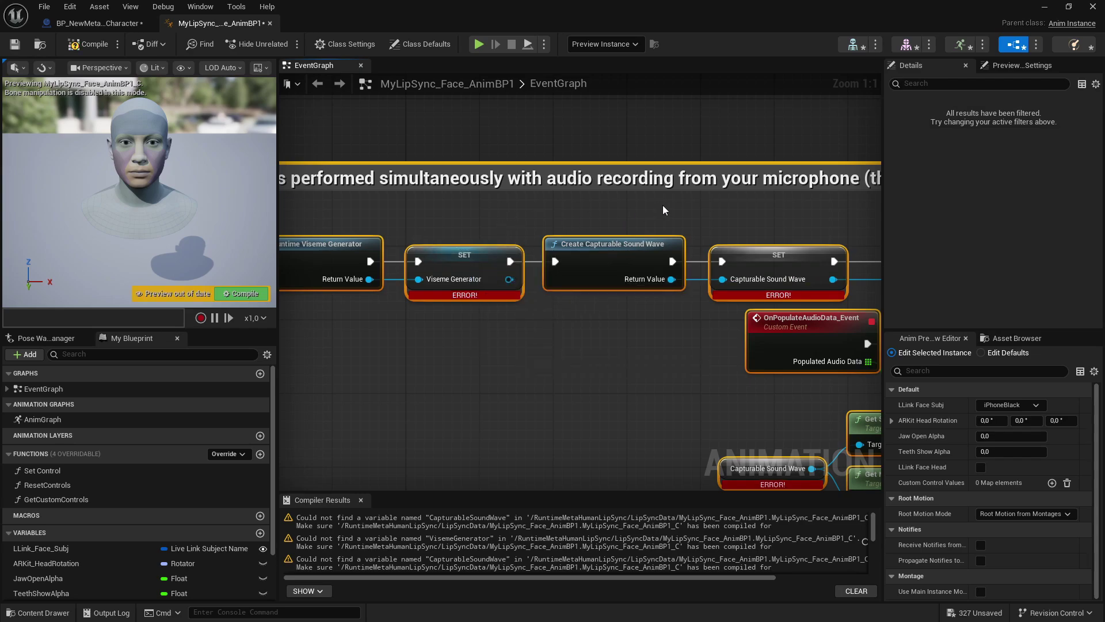
left_click(696, 211)
right_click_drag(631, 223, 449, 214)
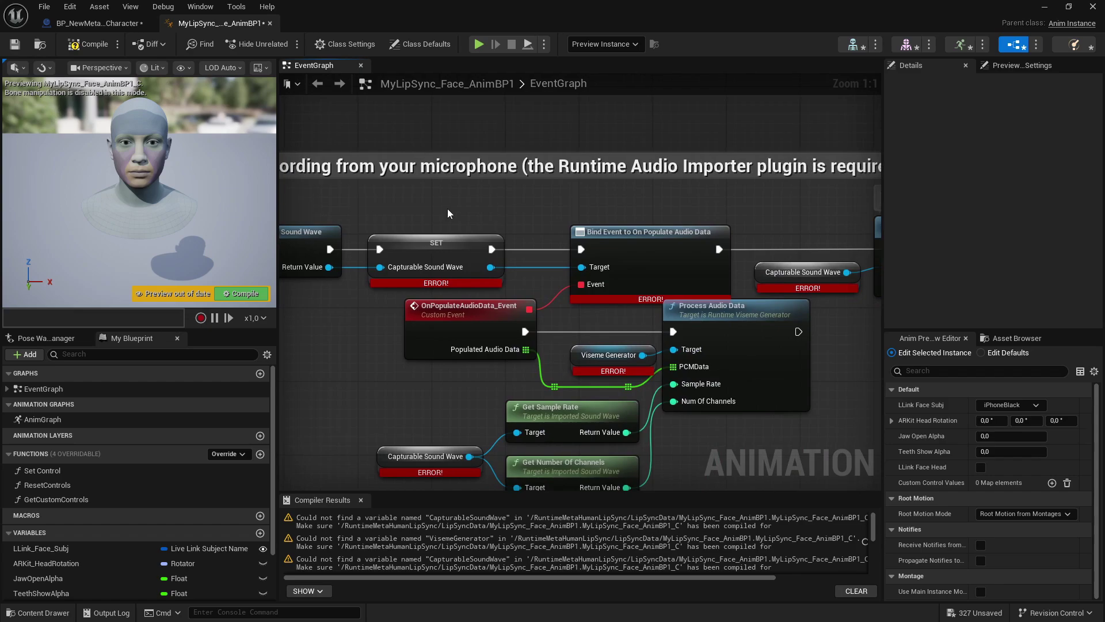
right_click(425, 248)
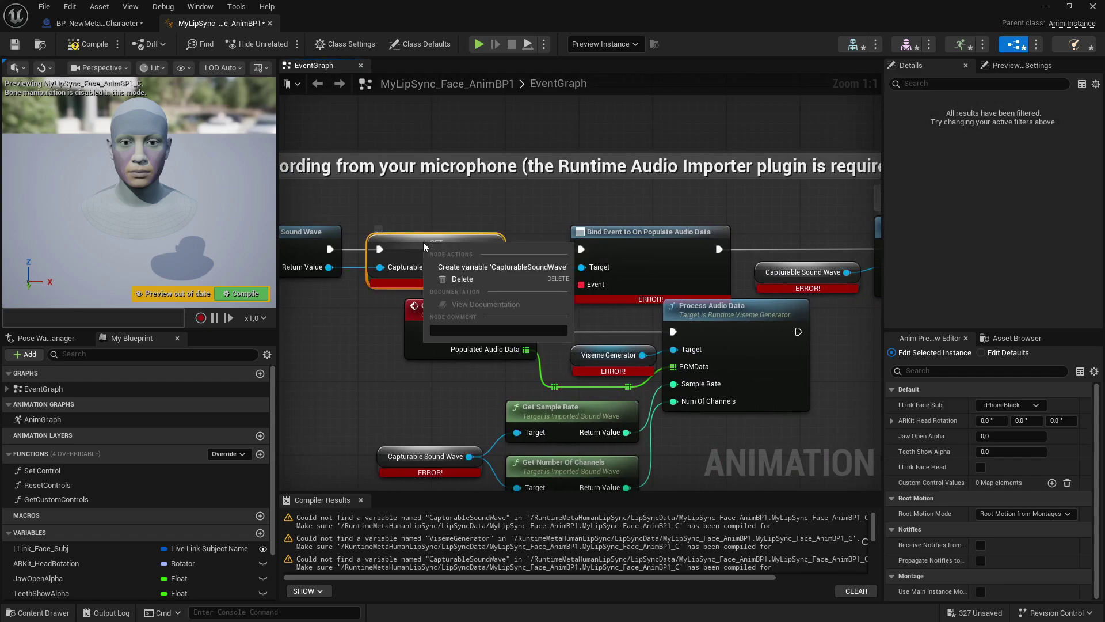
left_click(489, 268)
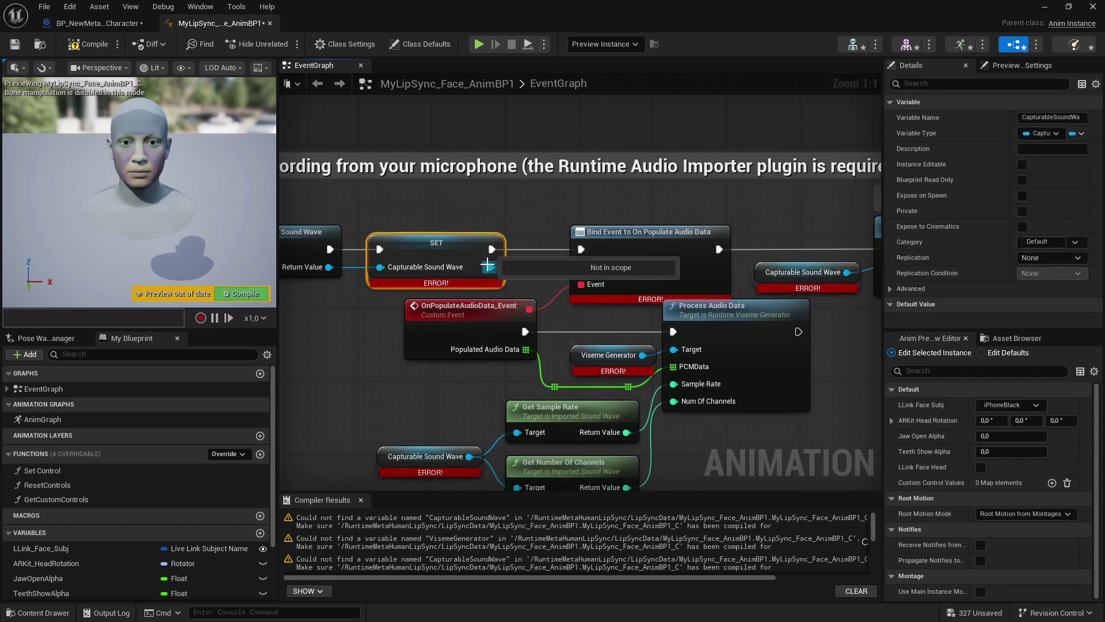
left_click(90, 47)
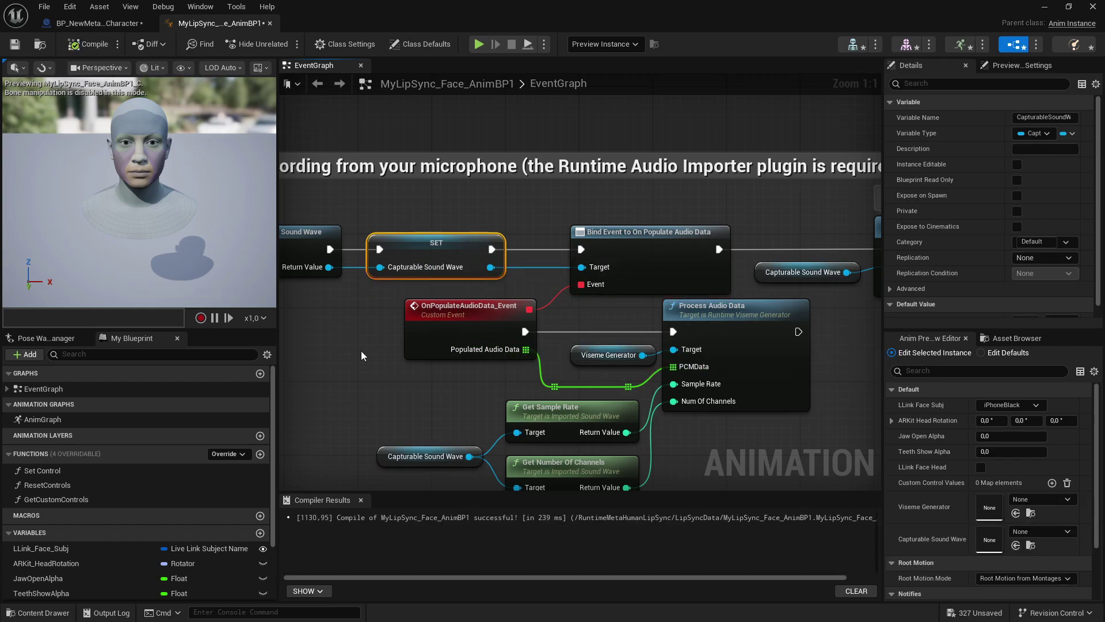
scroll(368, 351, "down", 5)
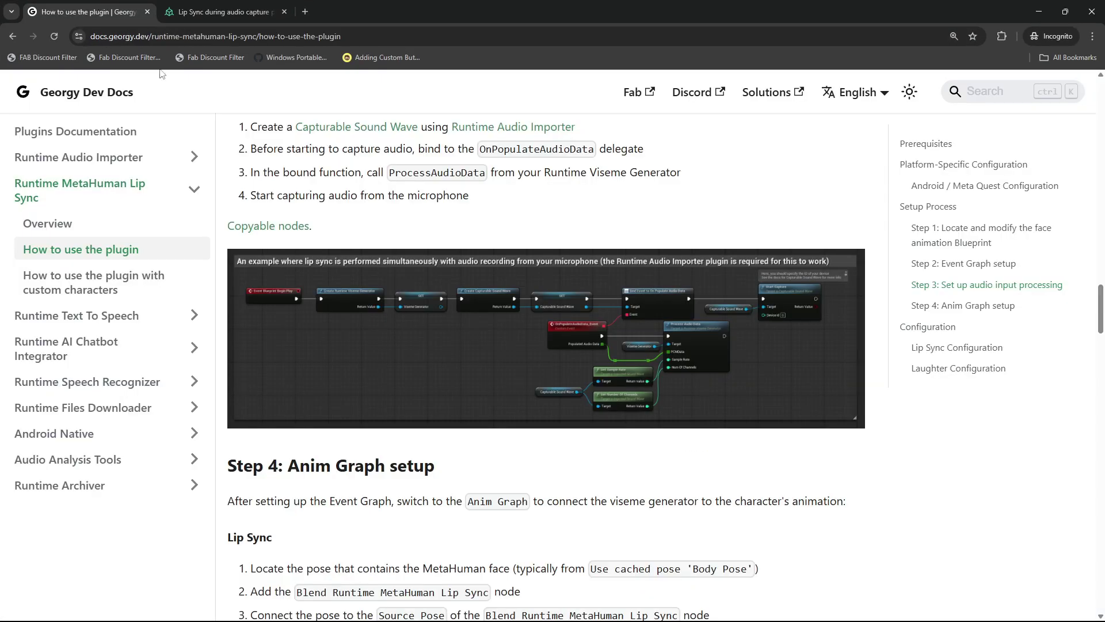
- Read the Georgy Dev Docs Step 4 Anim Graph lip-sync instructions, then minimize the browser
scroll(505, 227, "down", 3)
scroll(505, 227, "down", 3)
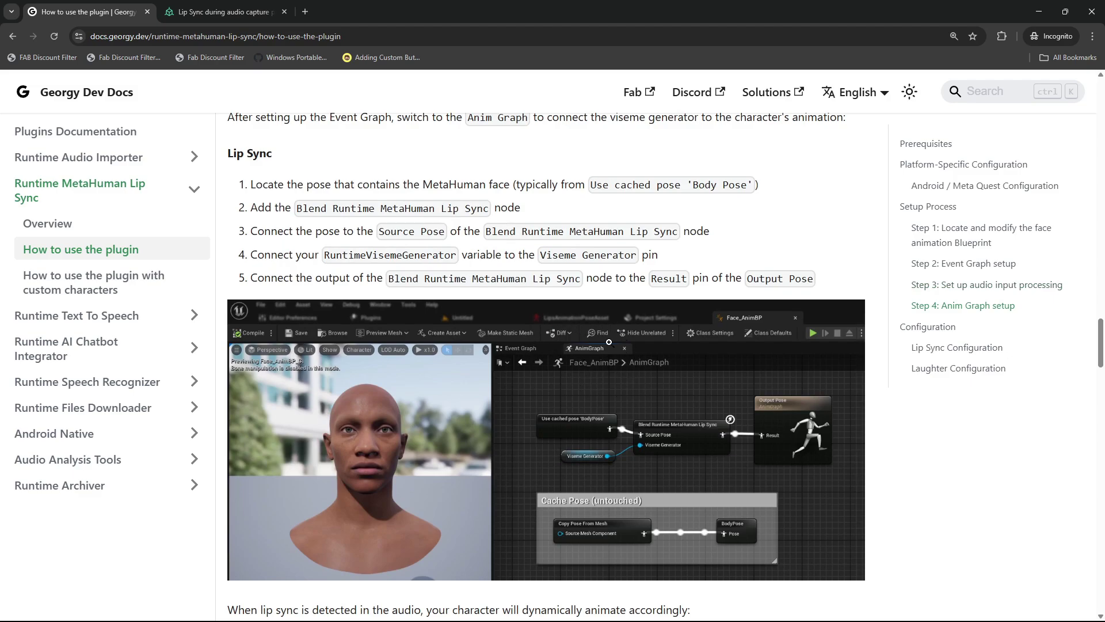
scroll(636, 401, "down", 3)
scroll(680, 261, "up", 3, "ctrl")
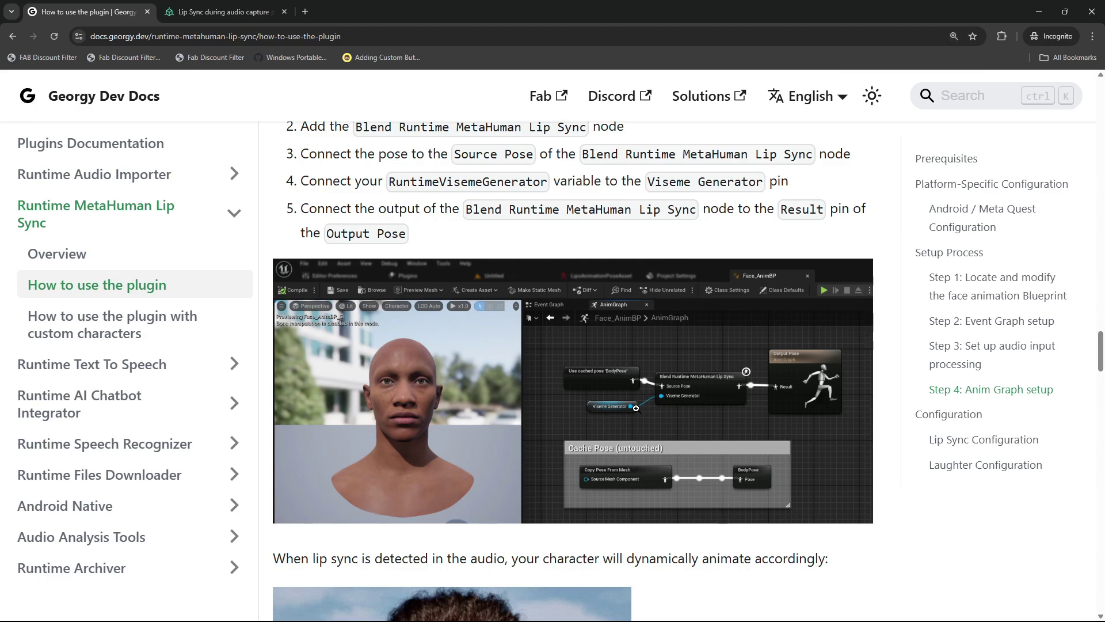
left_click(1040, 12)
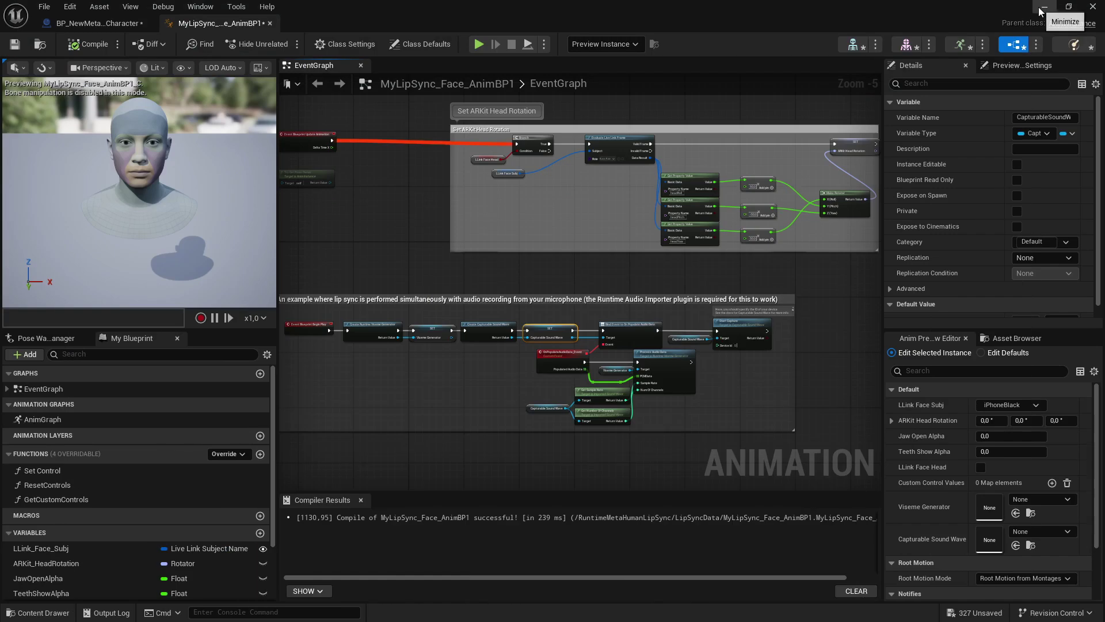
- Open the AnimGraph and drag the Use cached pose 'BodyPose' node up-left, away from Layered blend per bone
left_click(404, 179)
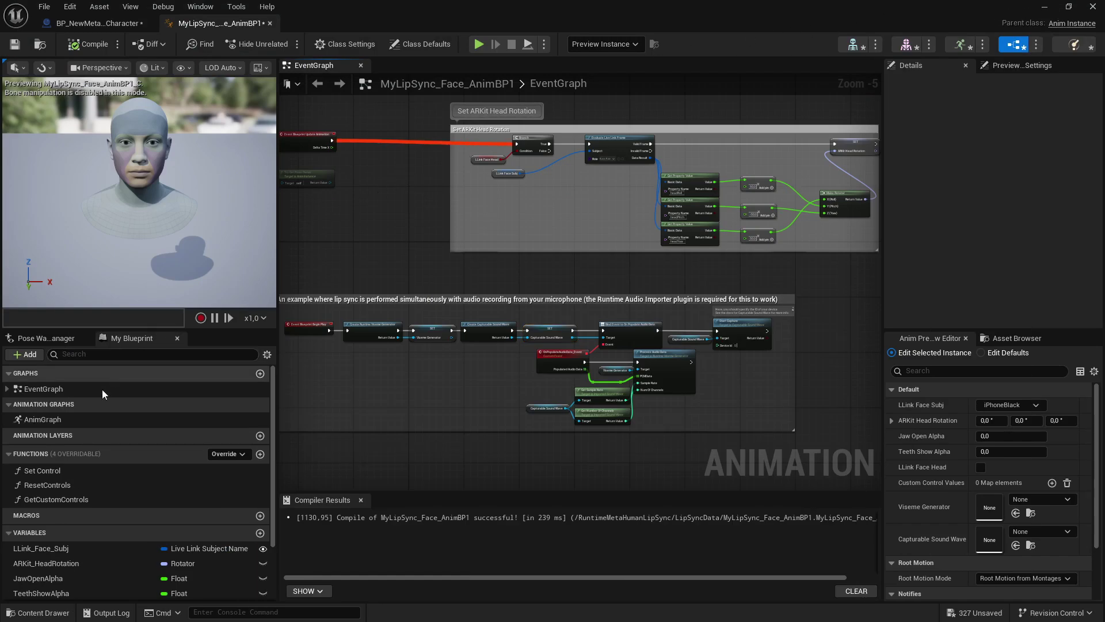
left_click(71, 423)
double_click(71, 422)
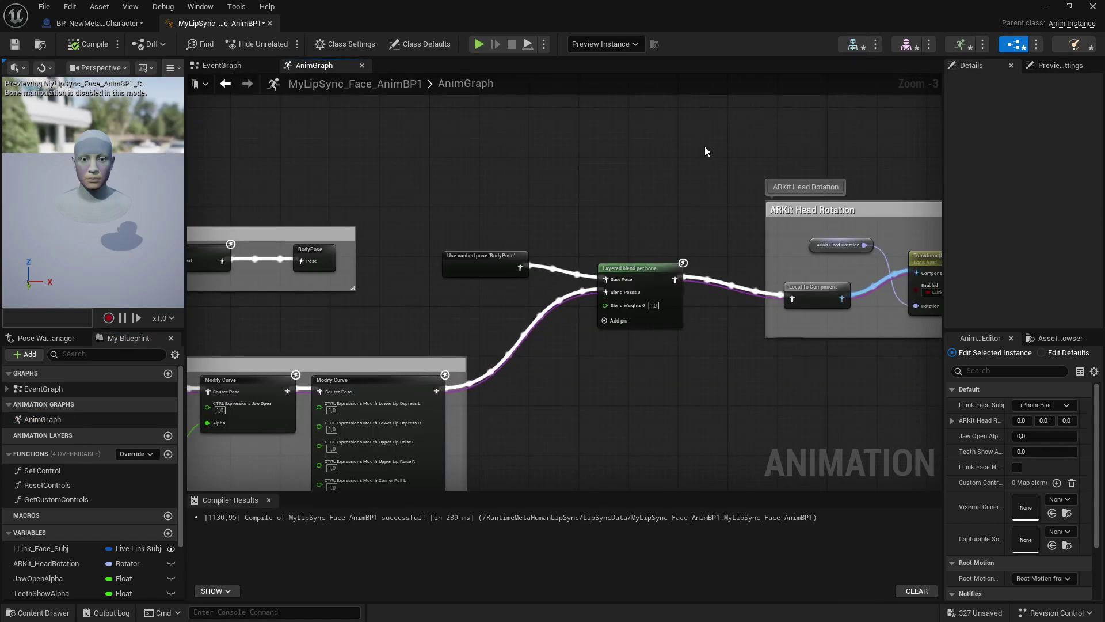
right_click_drag(716, 153, 548, 160)
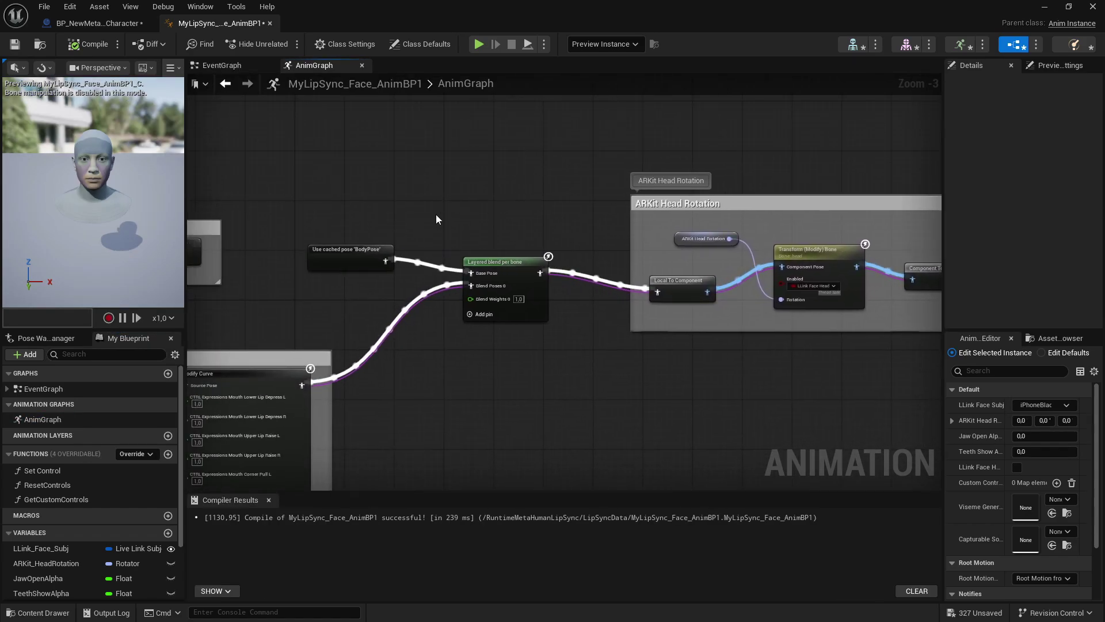
right_click_drag(305, 199, 745, 121)
right_click_drag(403, 172, 728, 182)
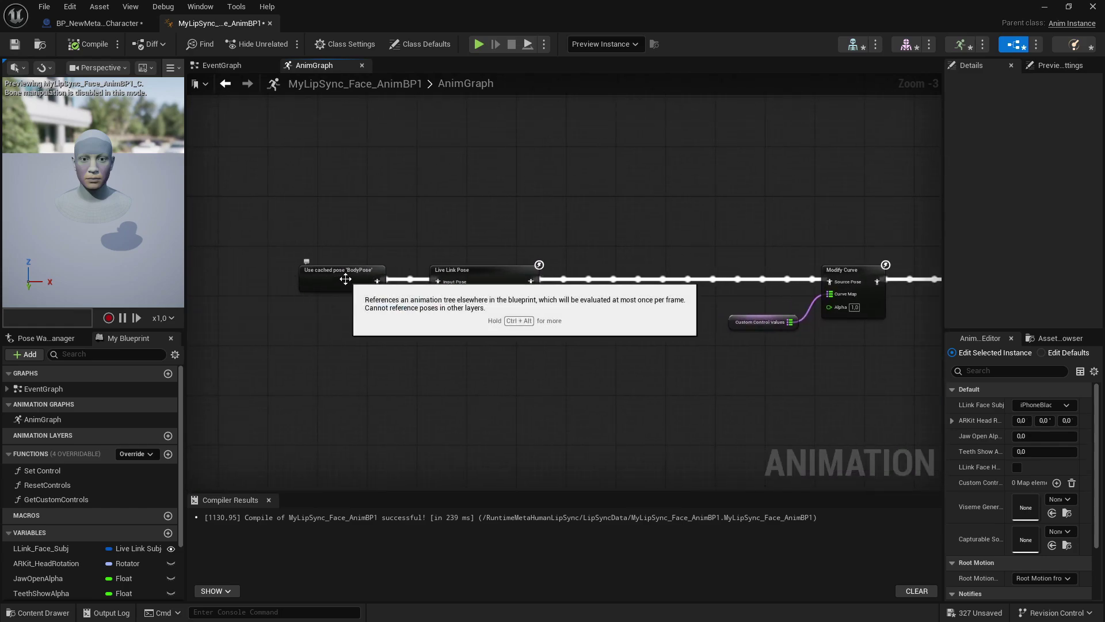
right_click_drag(343, 297, 209, 336)
scroll(397, 236, "up", 2)
right_click_drag(599, 229, 587, 328)
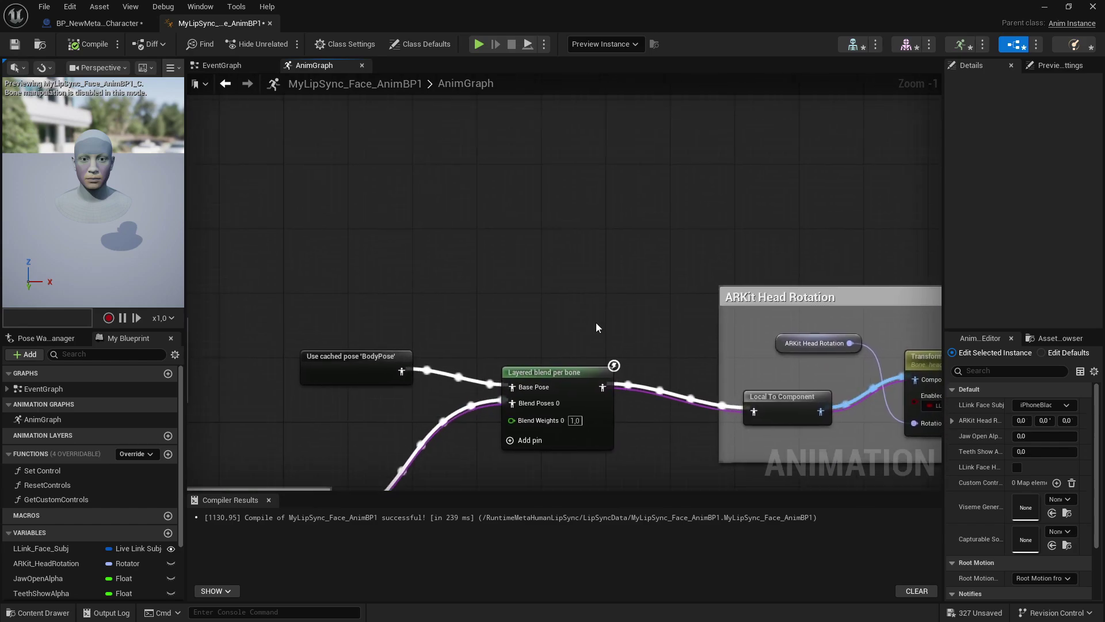
left_click_drag(345, 374, 271, 171)
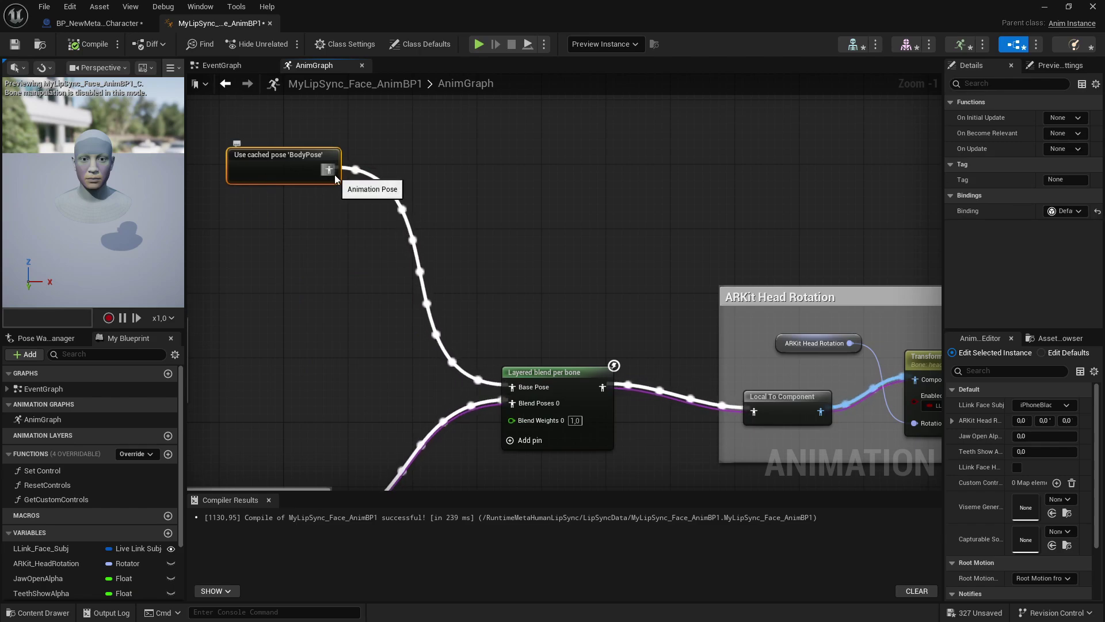
- Add a Blend Runtime MetaHuman Lip Sync node fed by the cached BodyPose output
left_click_drag(331, 171, 419, 170)
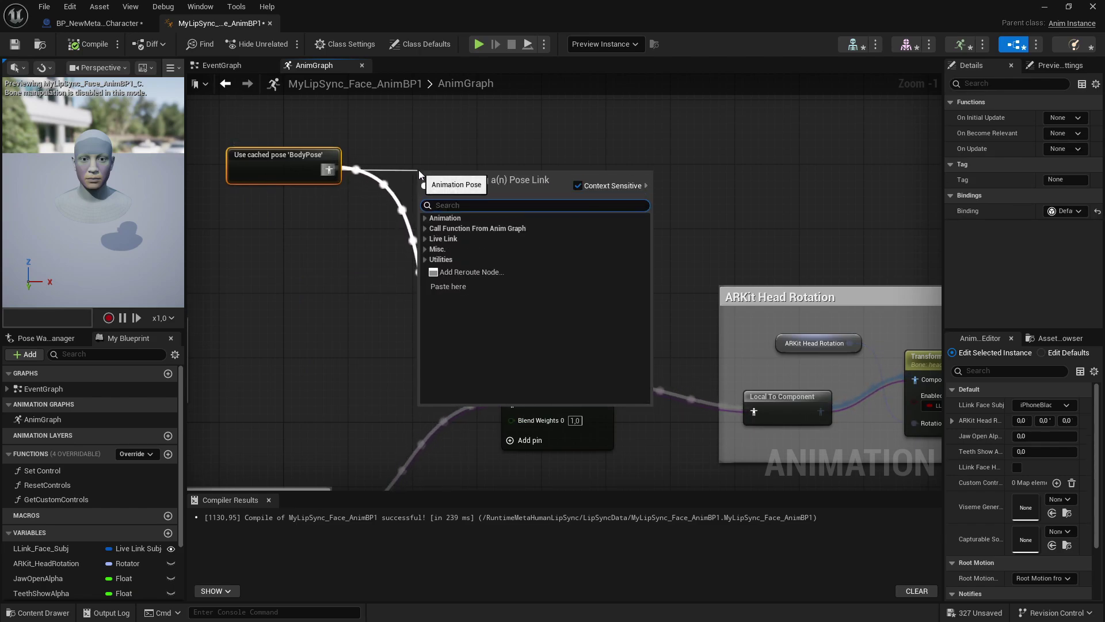
type("lip")
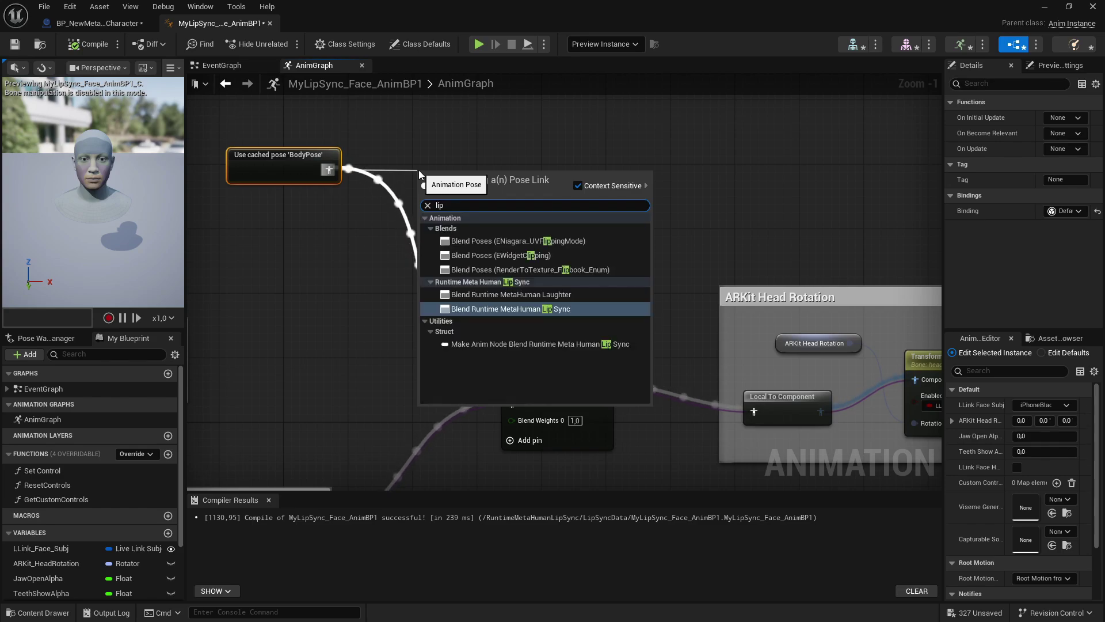
type("s")
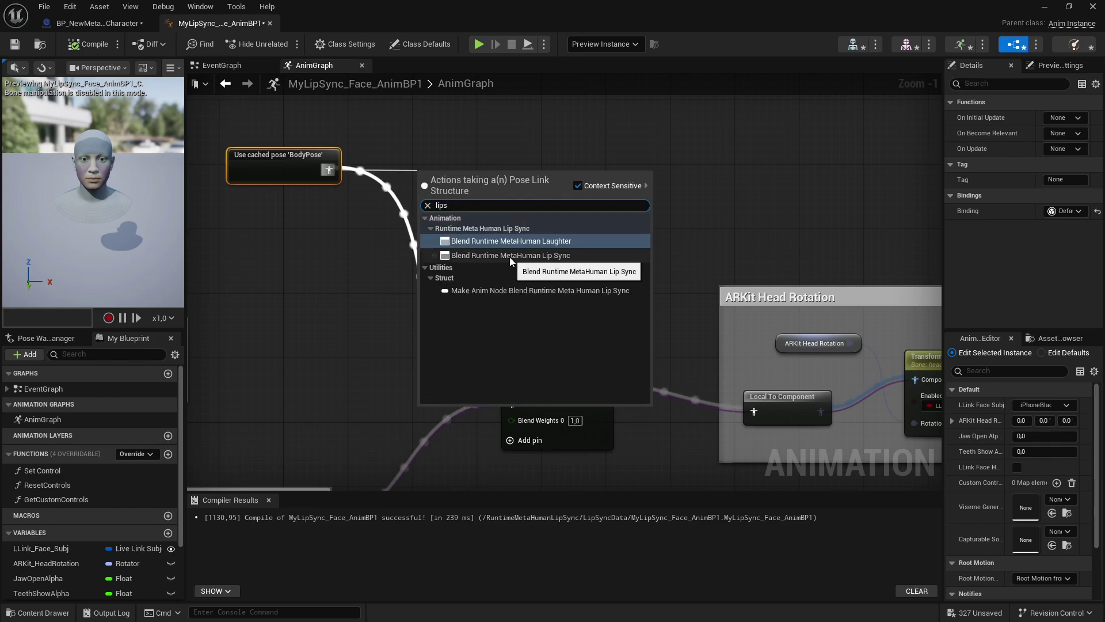
left_click(509, 257)
left_click_drag(493, 168, 541, 161)
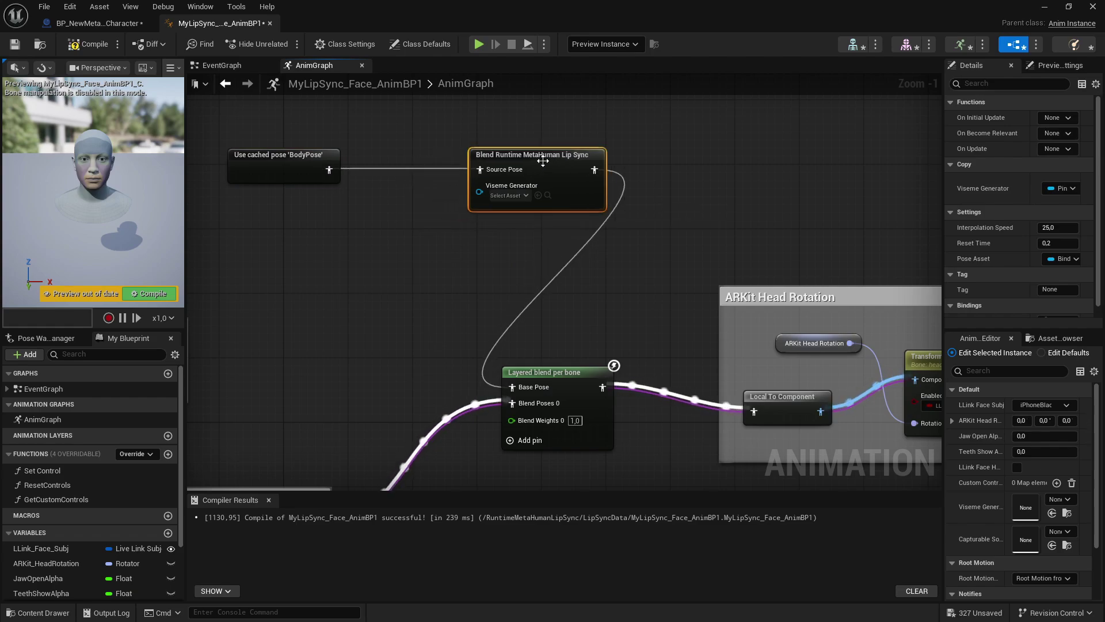
right_click_drag(543, 166, 688, 179)
scroll(688, 179, "up", 1)
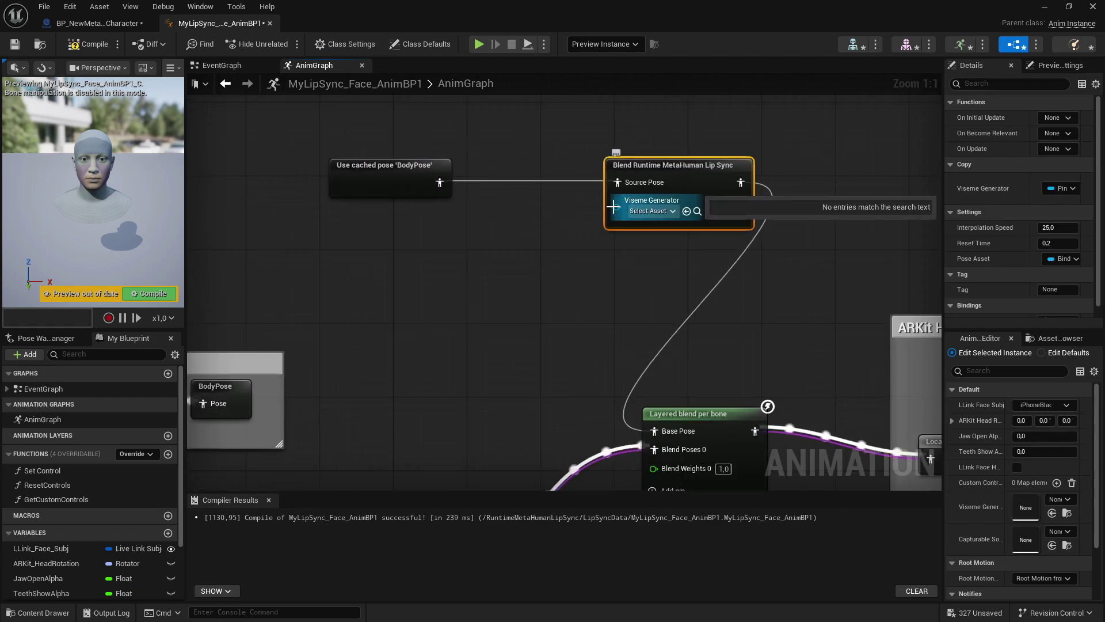
- Connect a Get Viseme Generator node to the lip sync node's Viseme Generator pin
left_click_drag(615, 205, 459, 242)
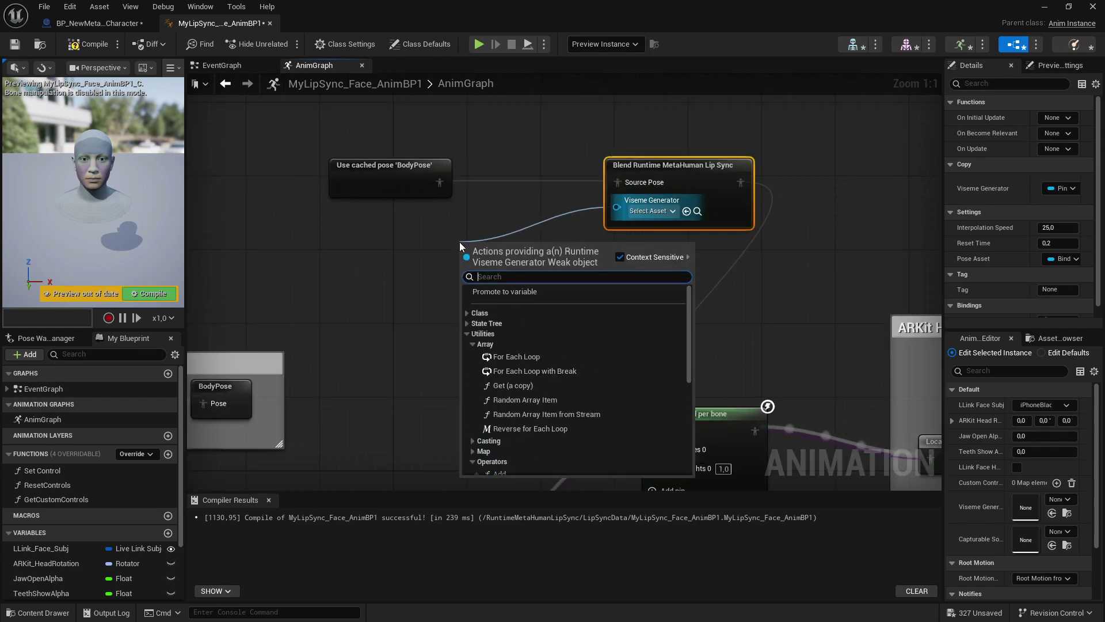
type("vi")
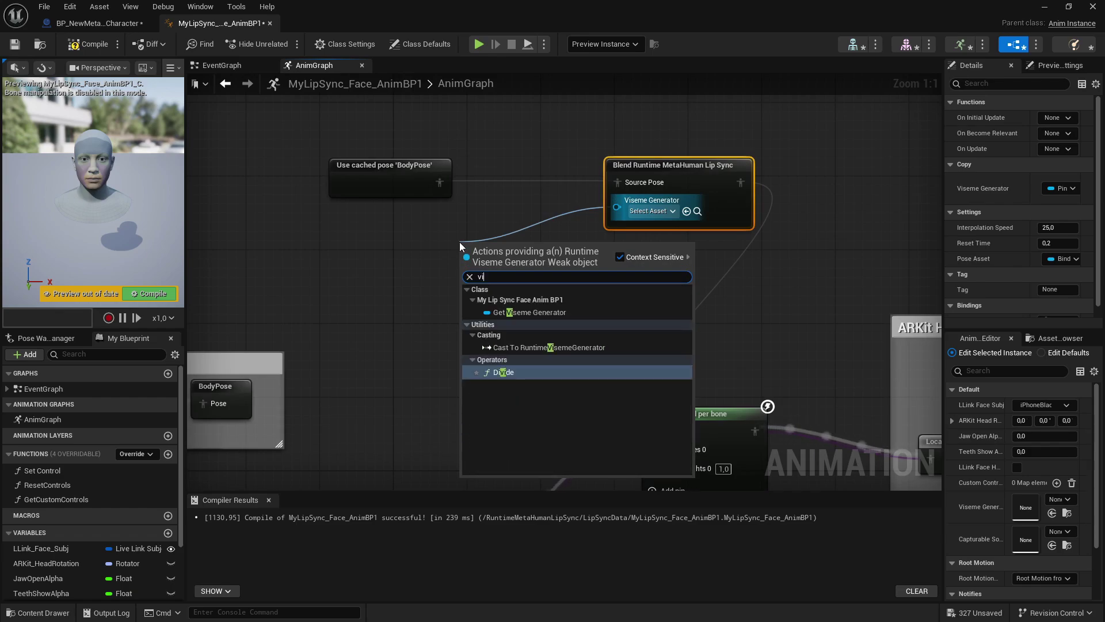
type("s")
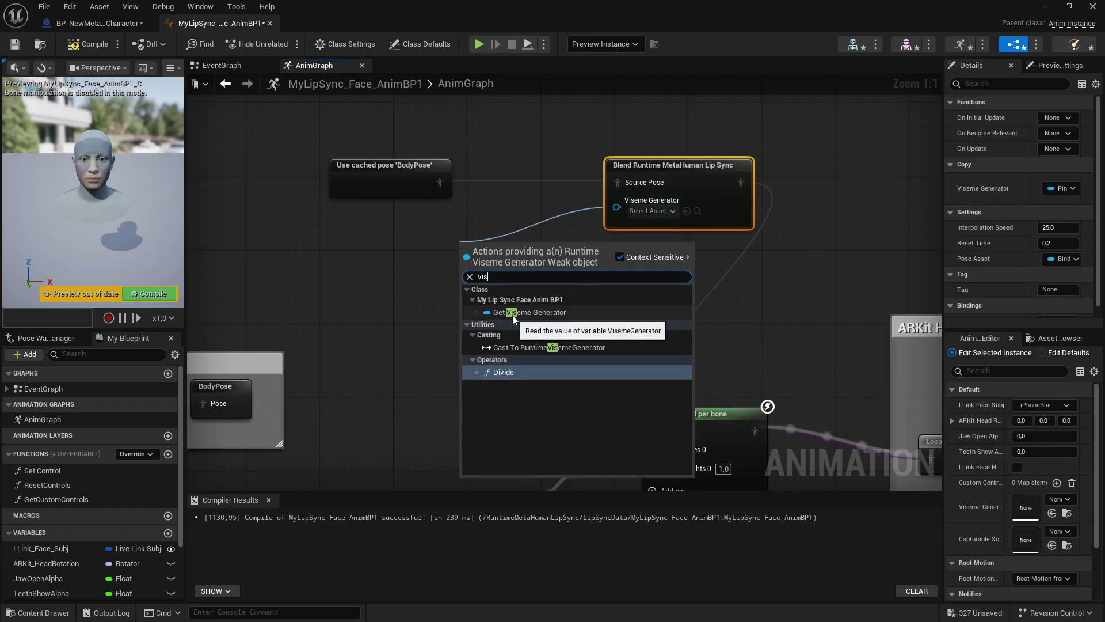
left_click(512, 314)
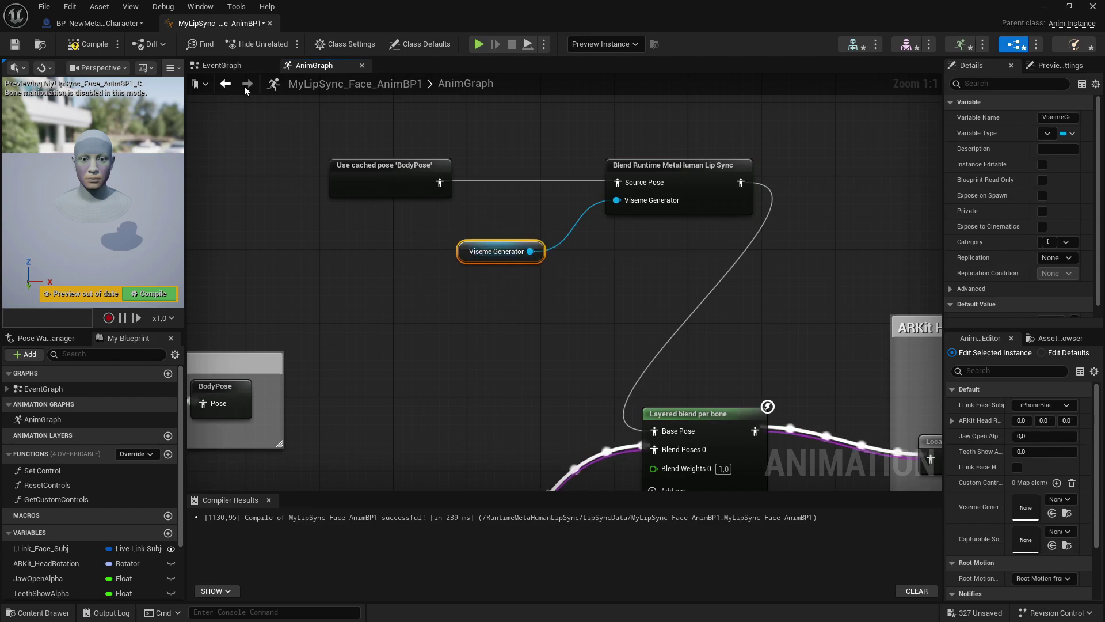
left_click(221, 65)
right_click_drag(283, 219, 442, 167)
scroll(463, 299, "up", 5)
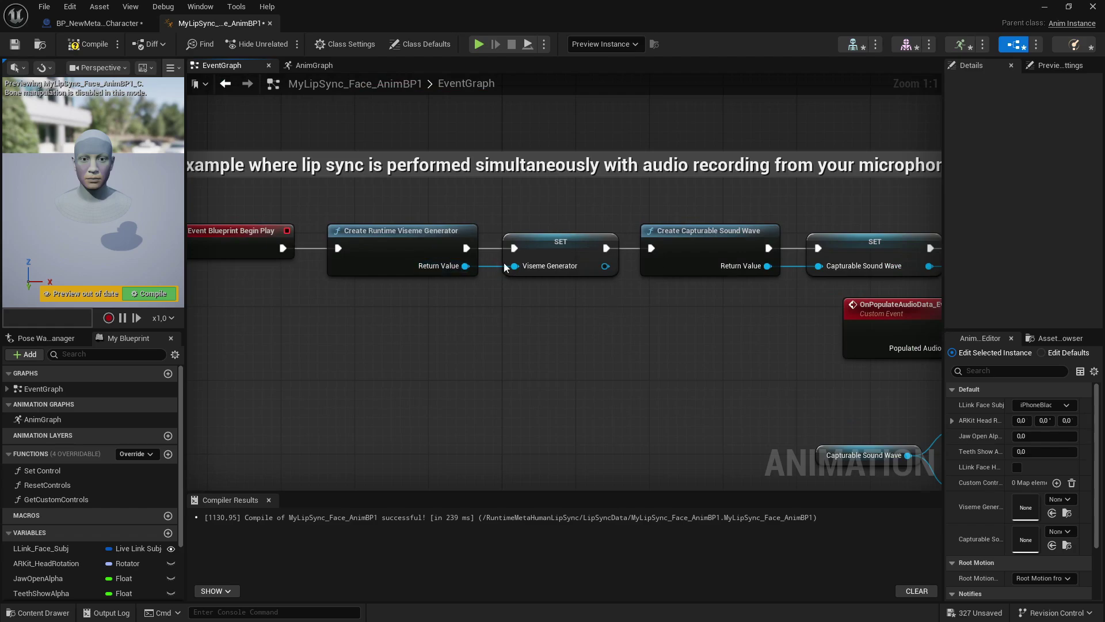
key("alt+Left")
- Route the lip sync node's output onward to the Layered blend per bone chain
left_click_drag(322, 151, 720, 294)
right_click_drag(807, 296, 357, 292)
scroll(418, 196, "down", 2)
left_click_drag(290, 178, 780, 381)
right_click_drag(437, 202, 770, 218)
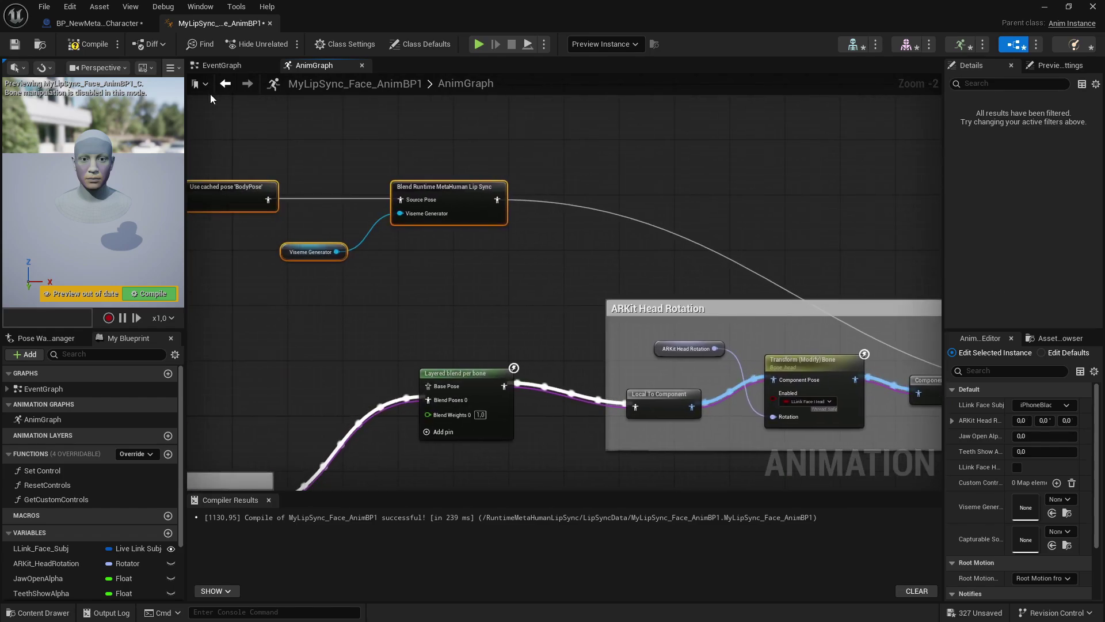
- Compile and save the AnimBP, then play the level and walk toward the MetaHuman
left_click(88, 44)
left_click(15, 44)
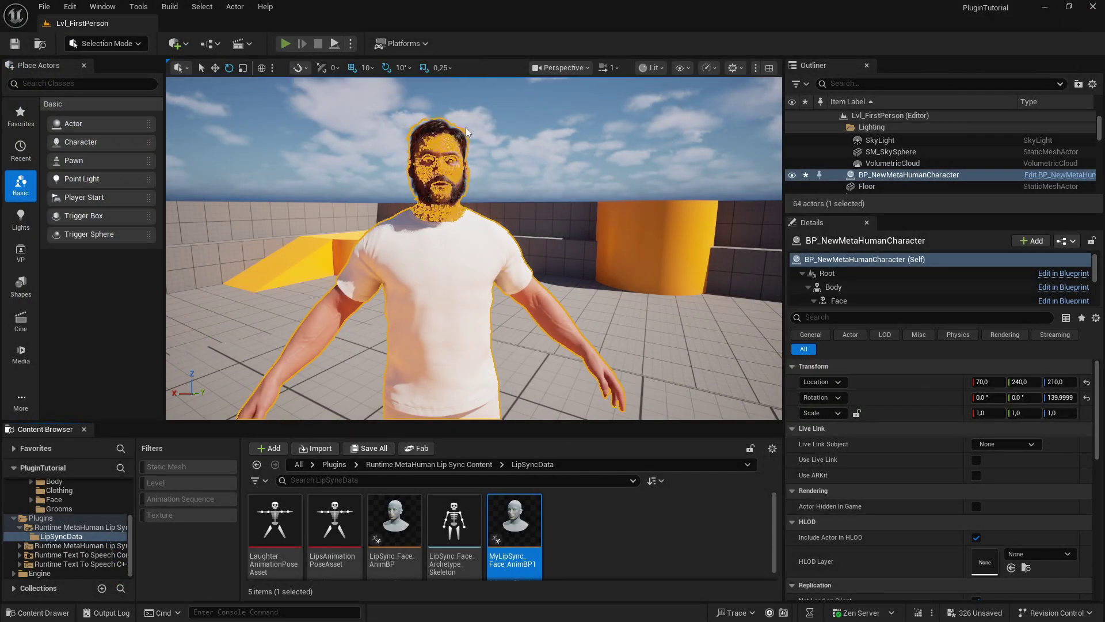
key("alt+p")
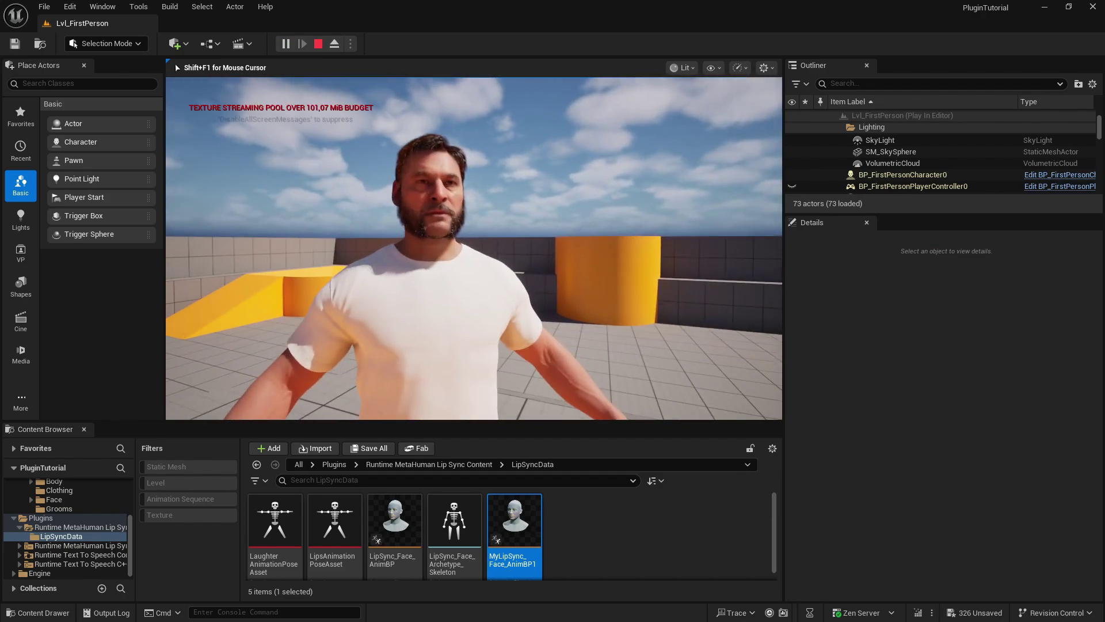
key("w")
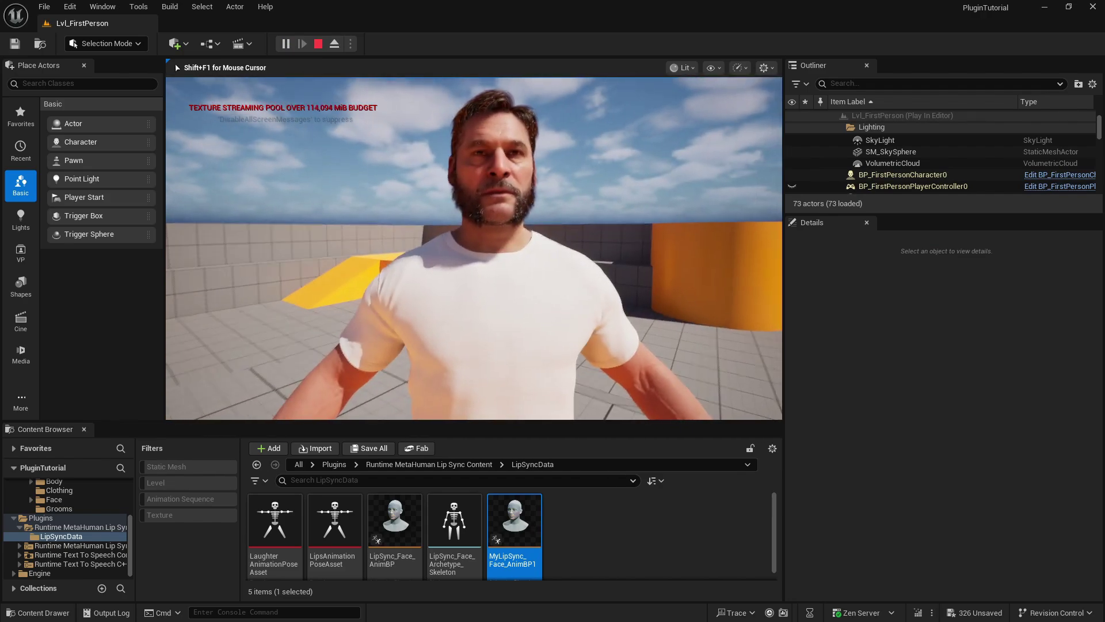
key("Escape")
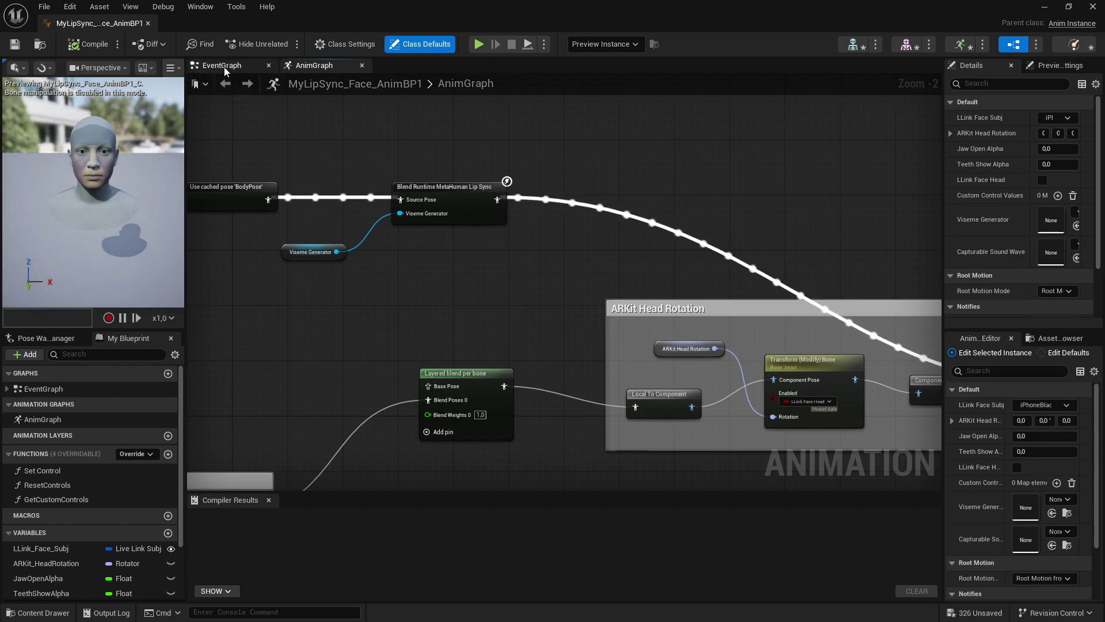
- Set the Start Capture node's Device Id to 1 in the EventGraph
left_click(224, 66)
scroll(589, 281, "down", 5)
scroll(737, 202, "up", 4)
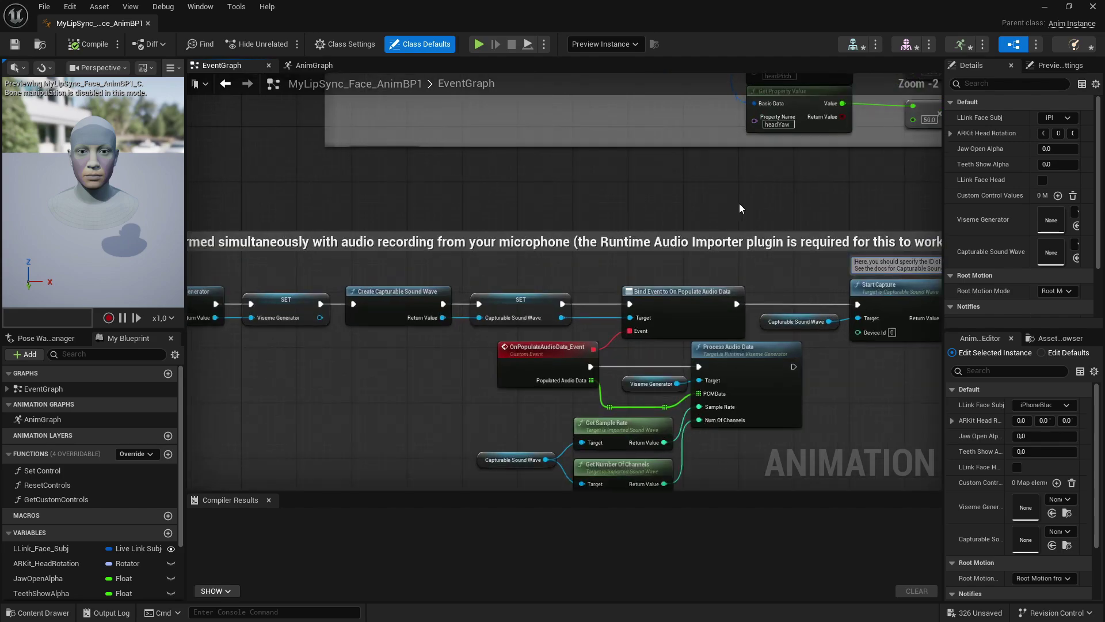
right_click_drag(789, 210, 535, 236)
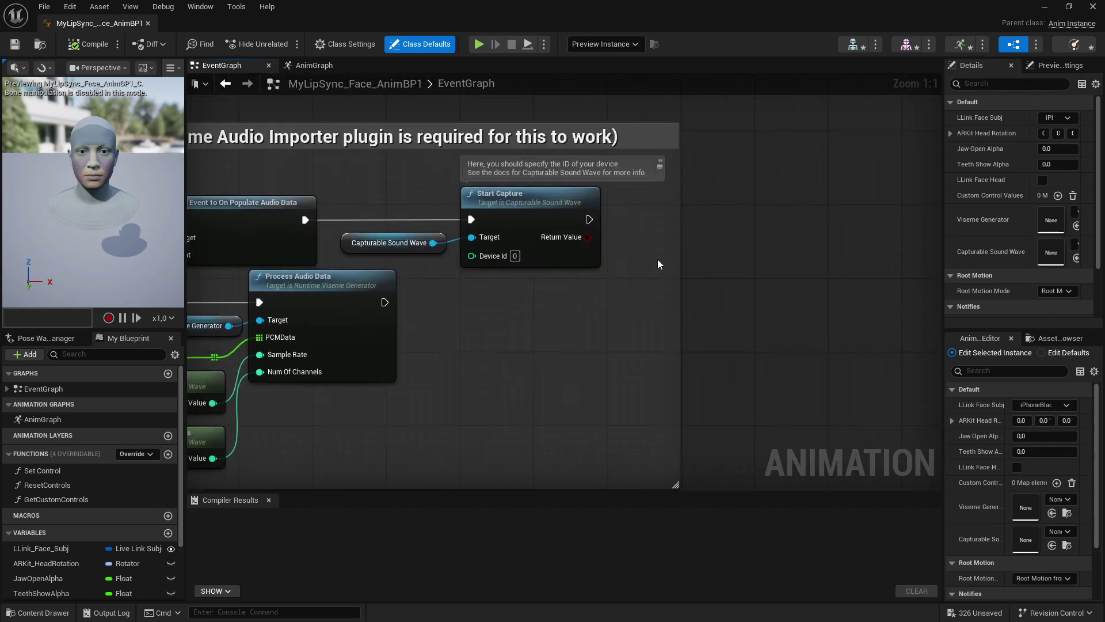
scroll(668, 259, "down", 3)
scroll(633, 265, "up", 3)
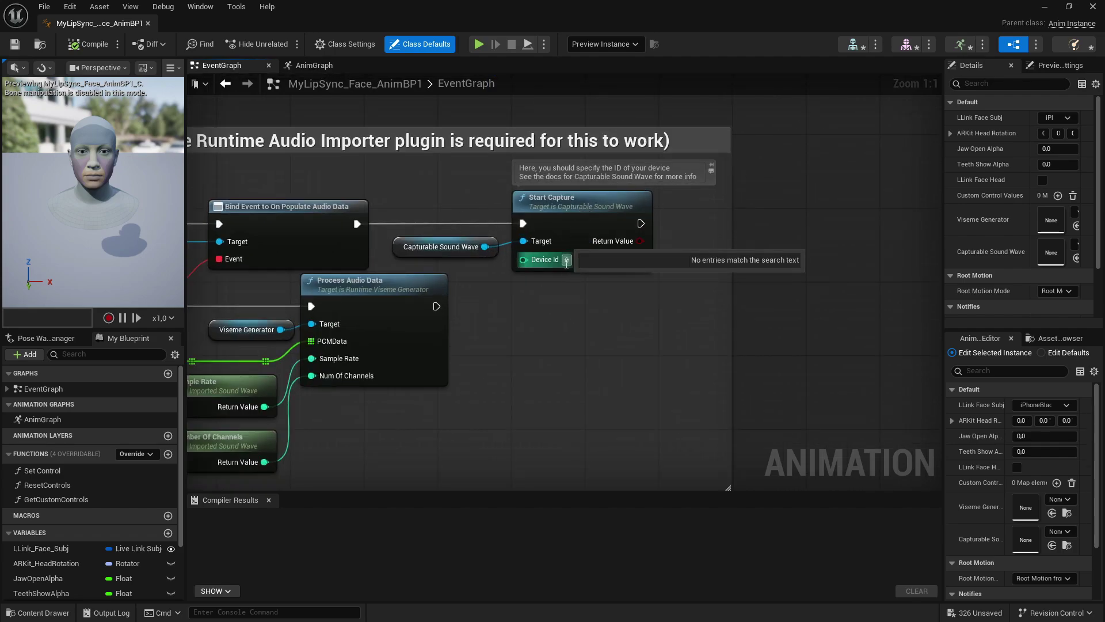
left_click(567, 259)
type("1")
key("Return")
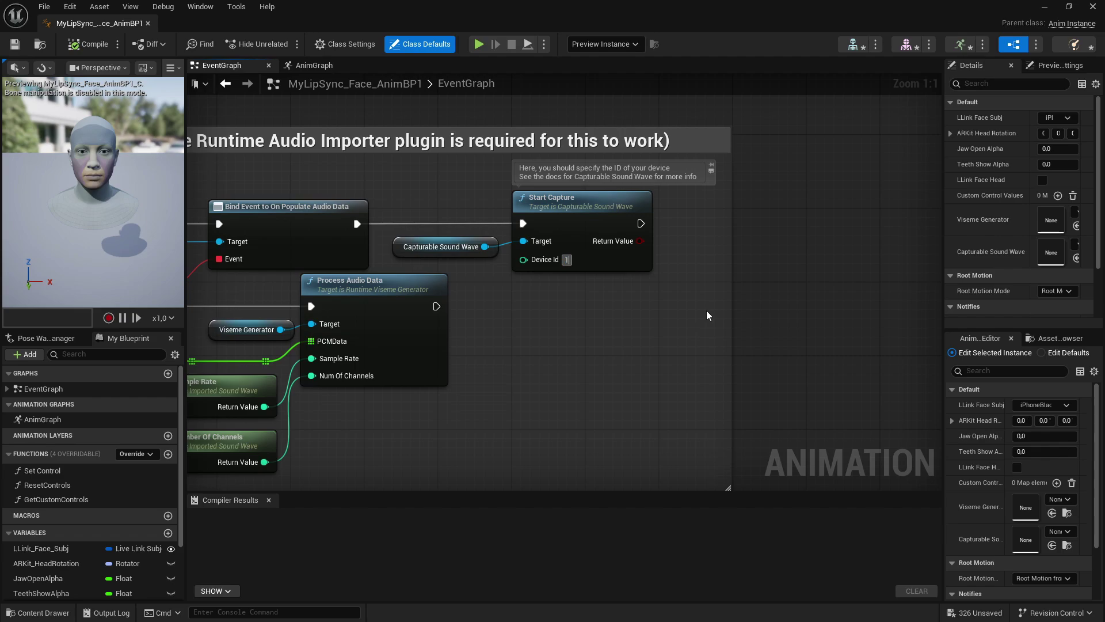
- Dismiss the empty device list, then compile and save MyLipSync_Face_AnimBP1
left_click(550, 262)
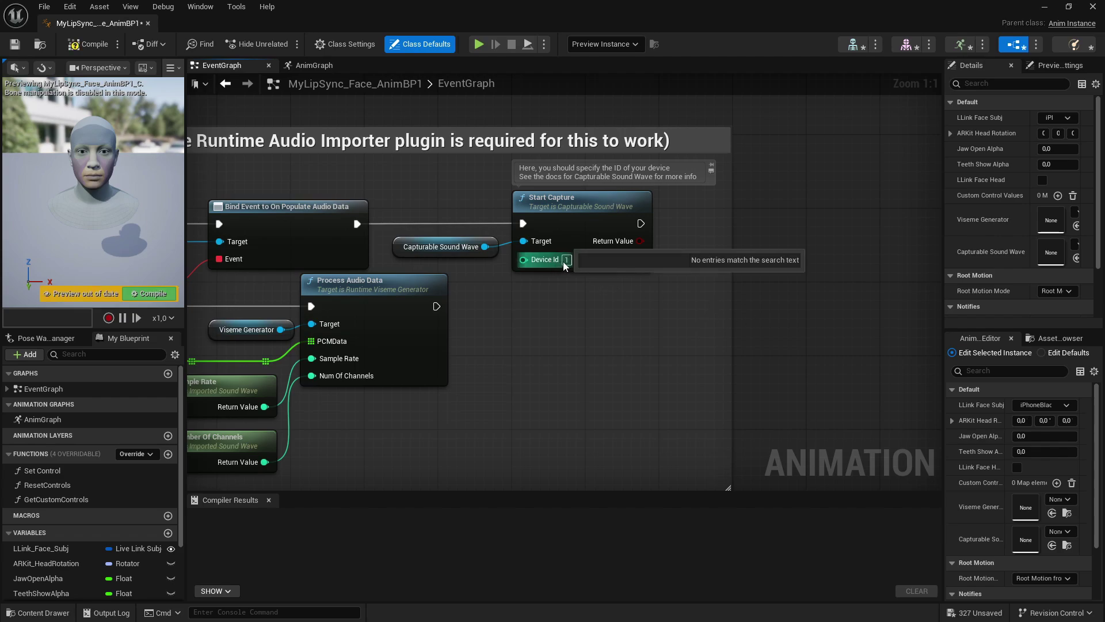
left_click(671, 326)
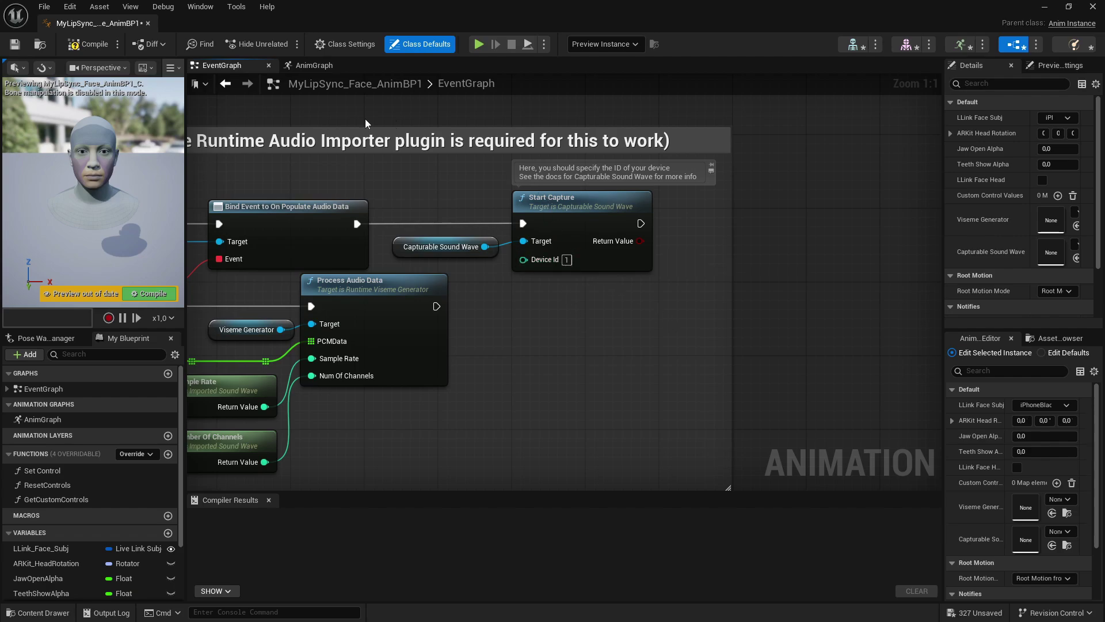
left_click(85, 46)
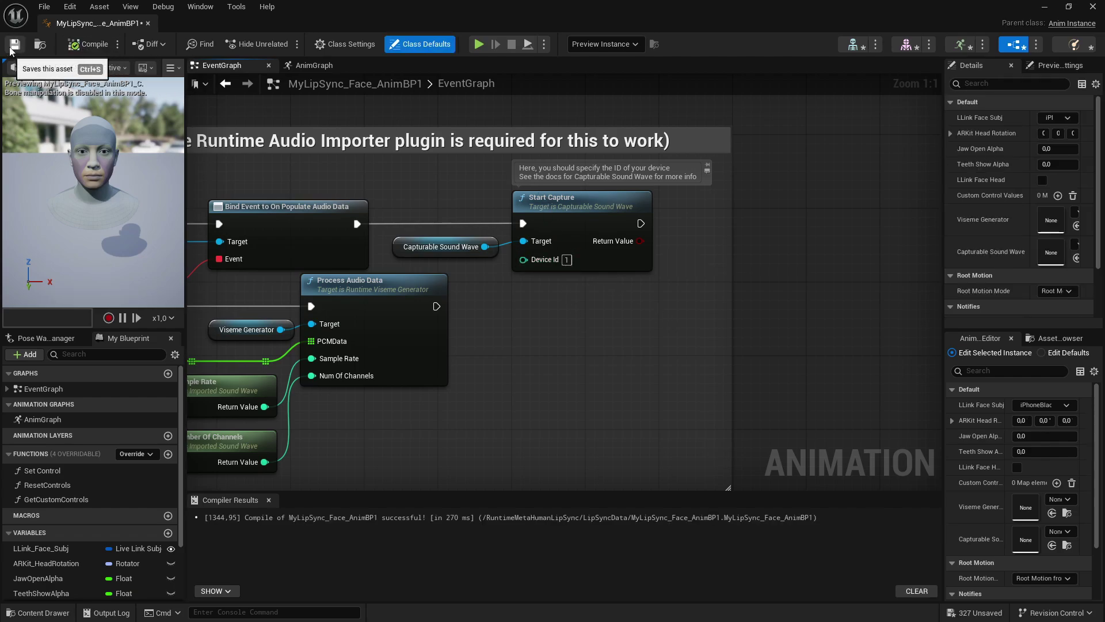
left_click(12, 49)
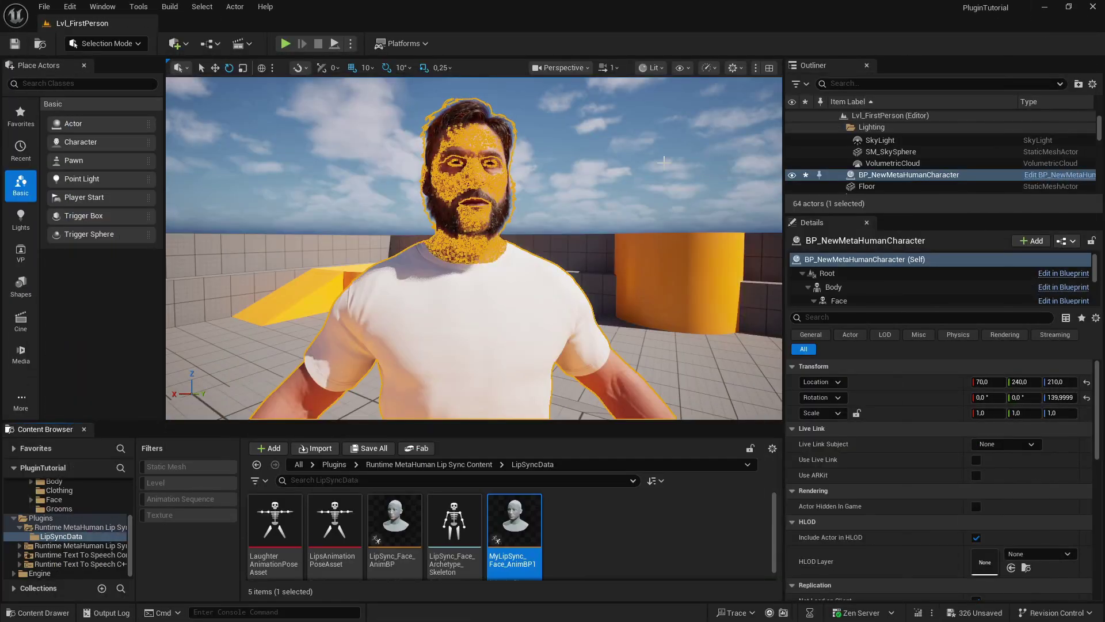
left_click(286, 44)
key("w")
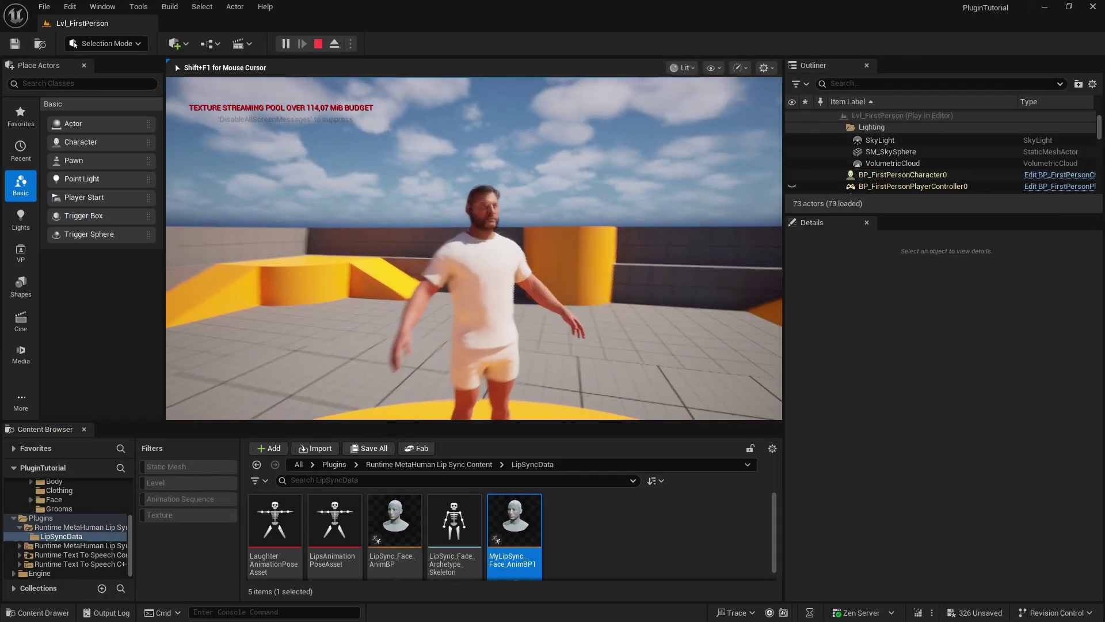
key("d")
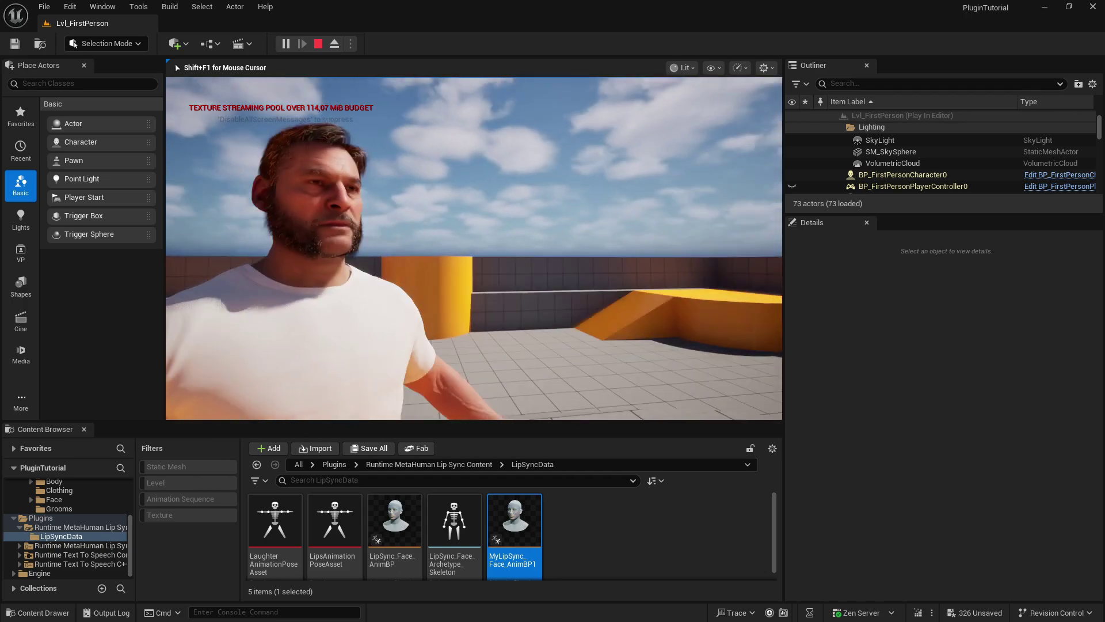
key("d")
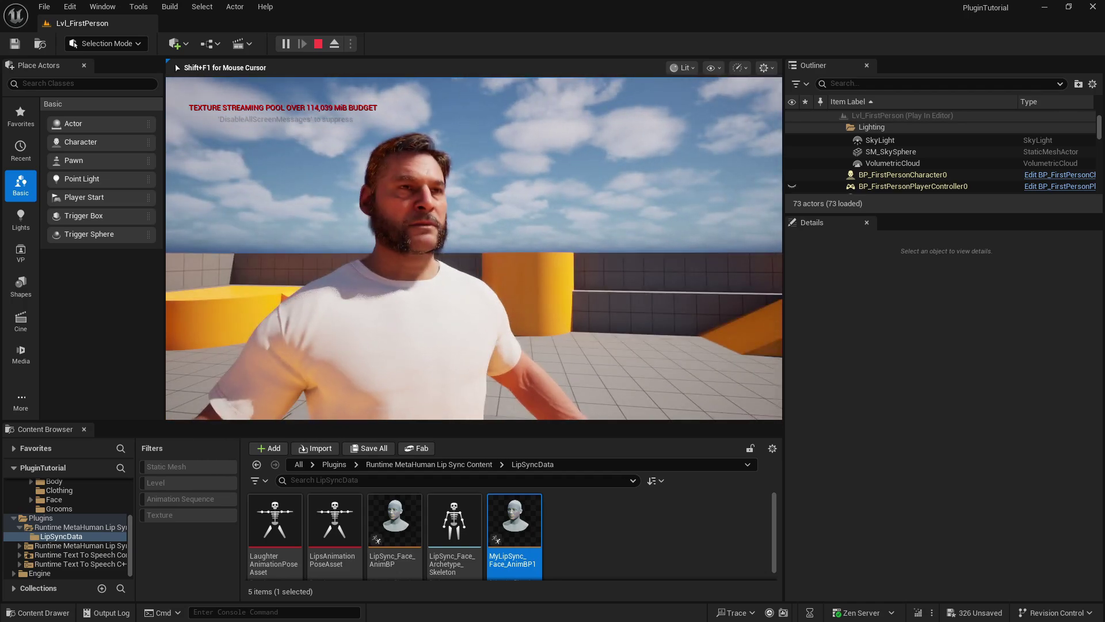
key("Escape")
left_click(403, 242)
left_click(597, 256)
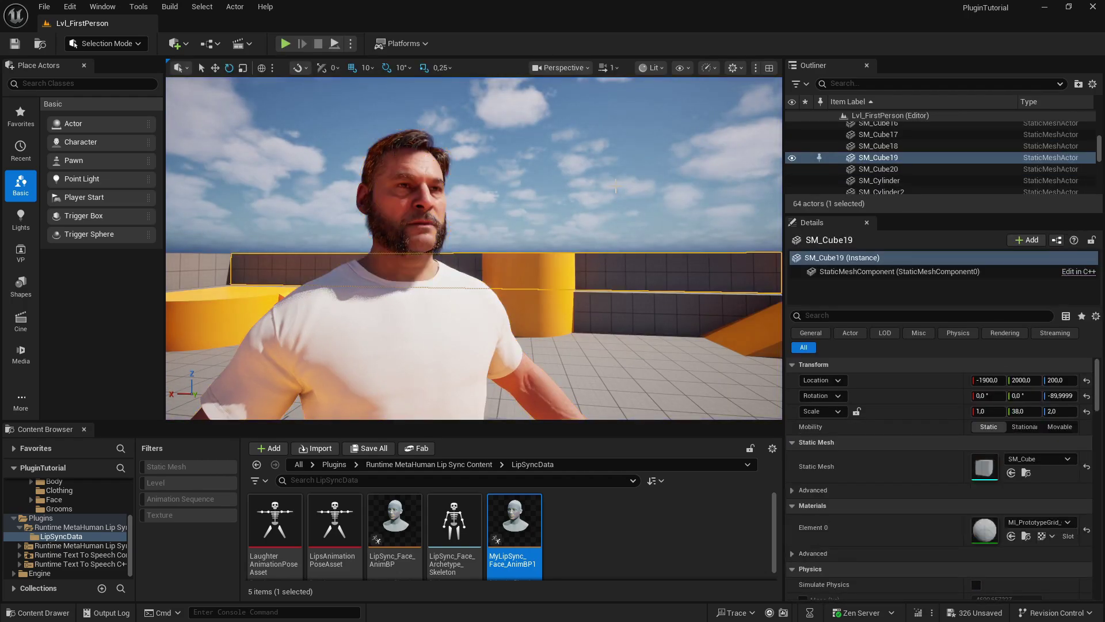
left_click(616, 186)
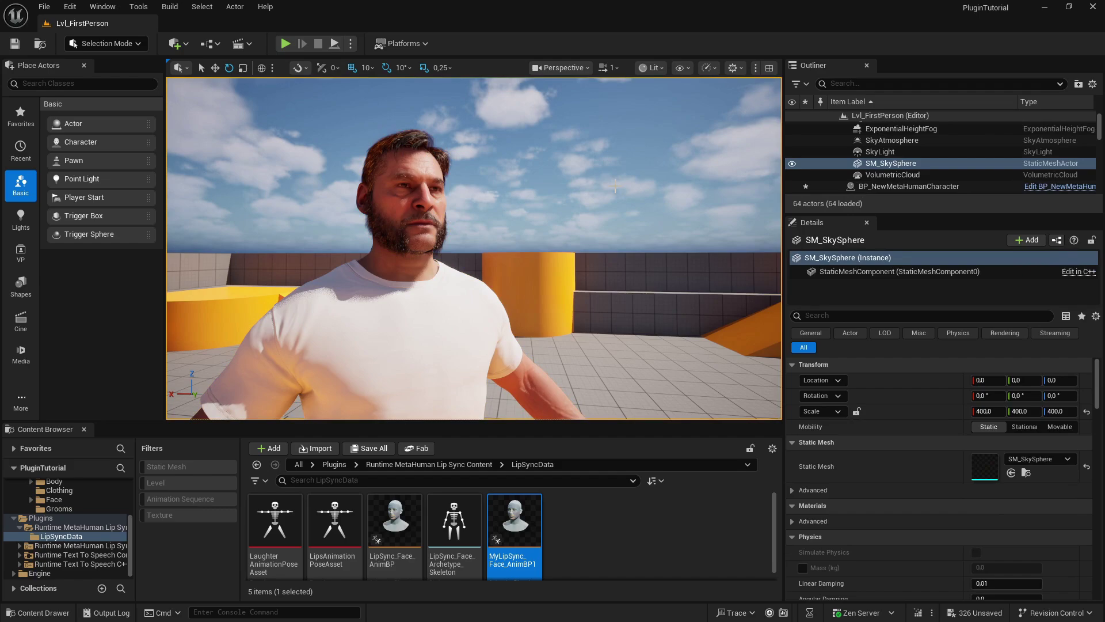
left_click(406, 257)
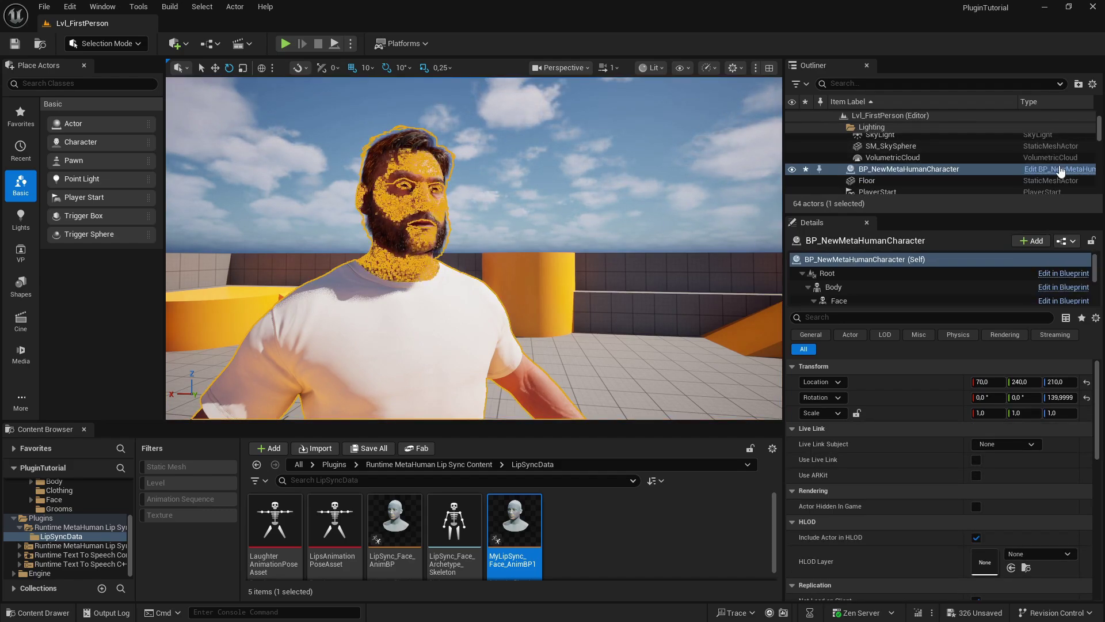
- Set BP_NewMetaHumanCharacter's Face Anim Class to MyLipSync_Face_AnimBP1
left_click(1054, 170)
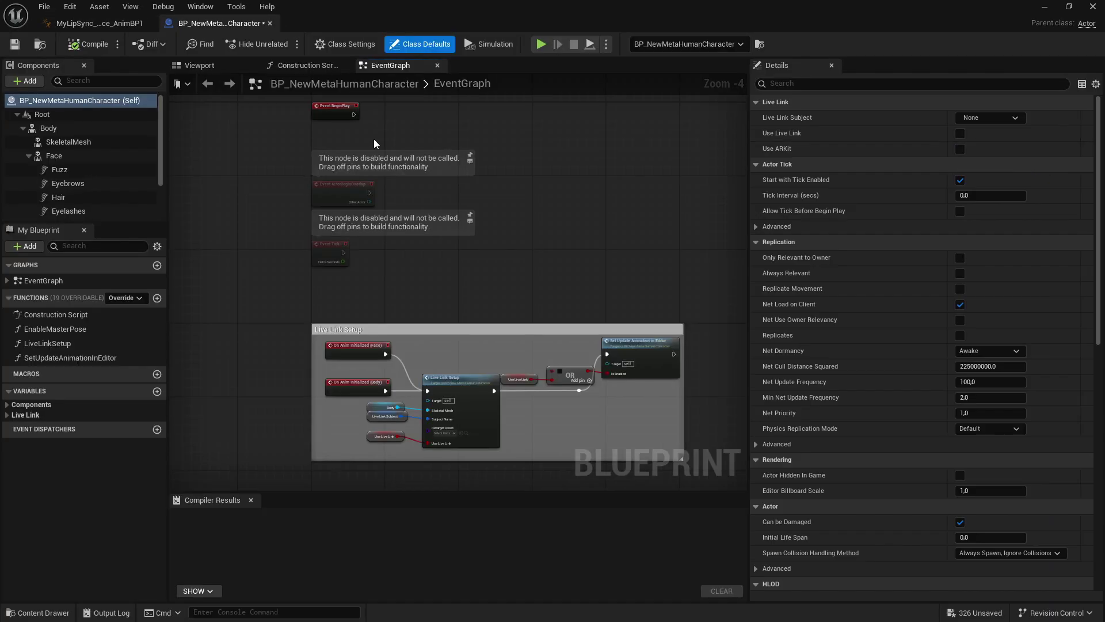
left_click(56, 156)
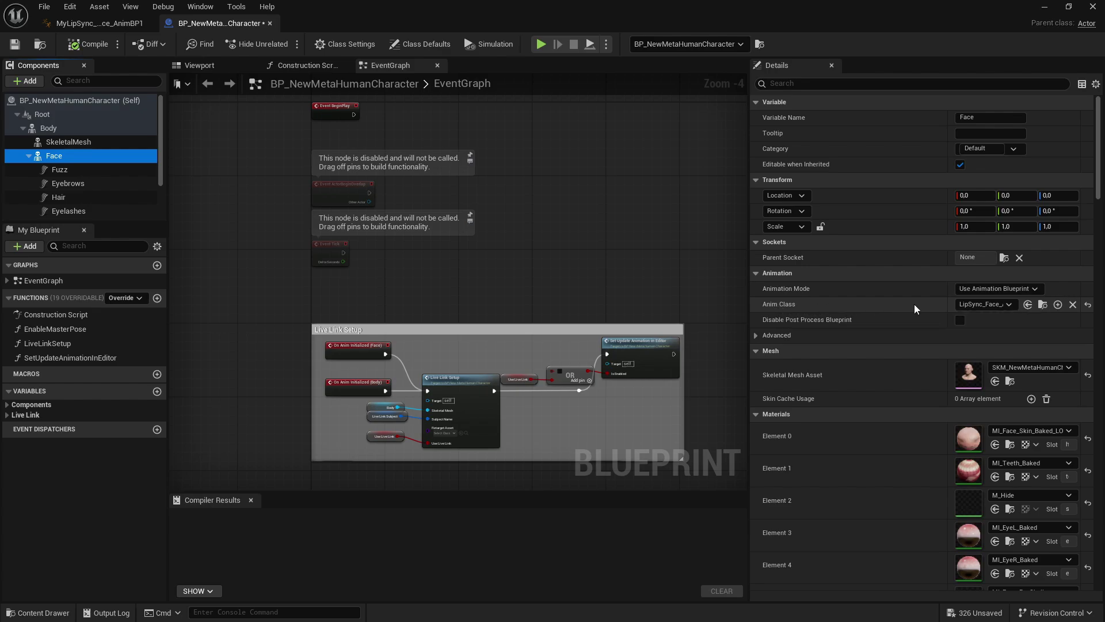
left_click(1011, 305)
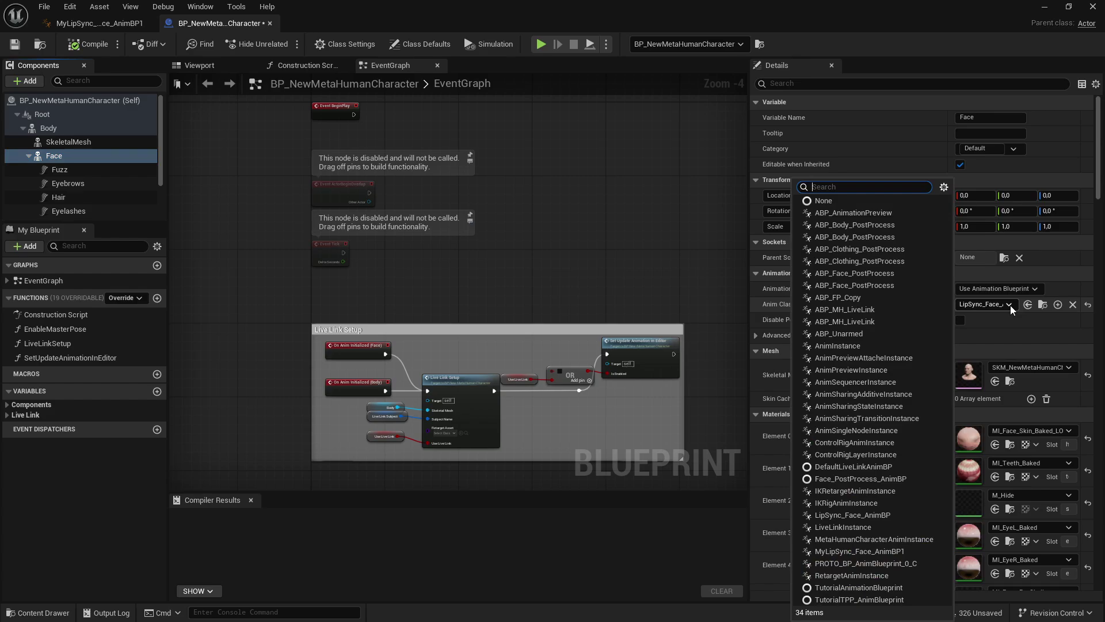
type("lips")
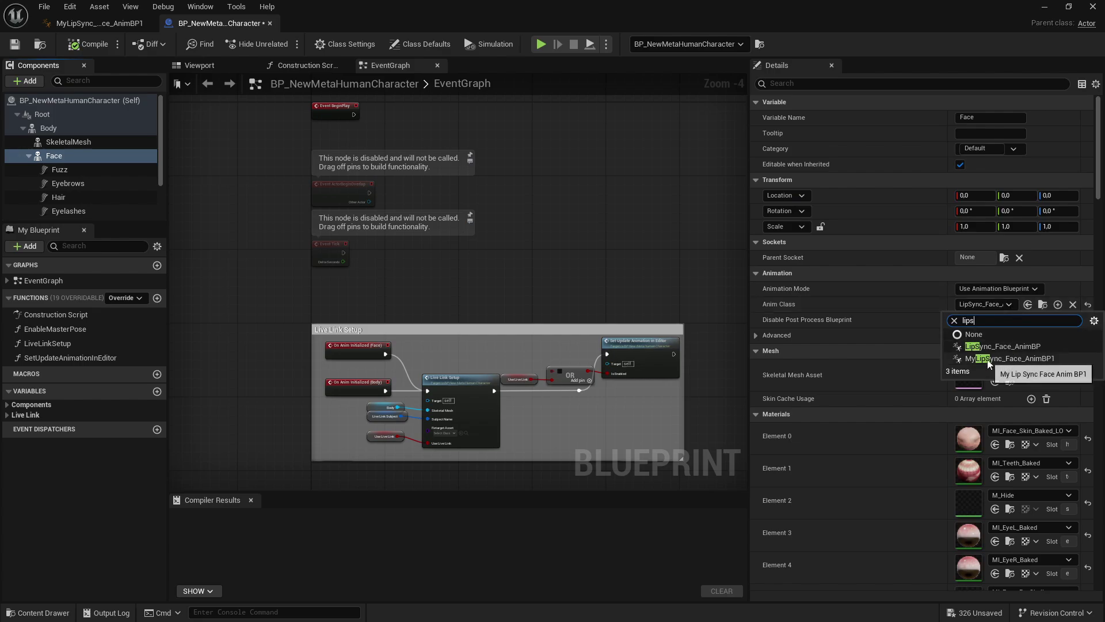
left_click(1023, 358)
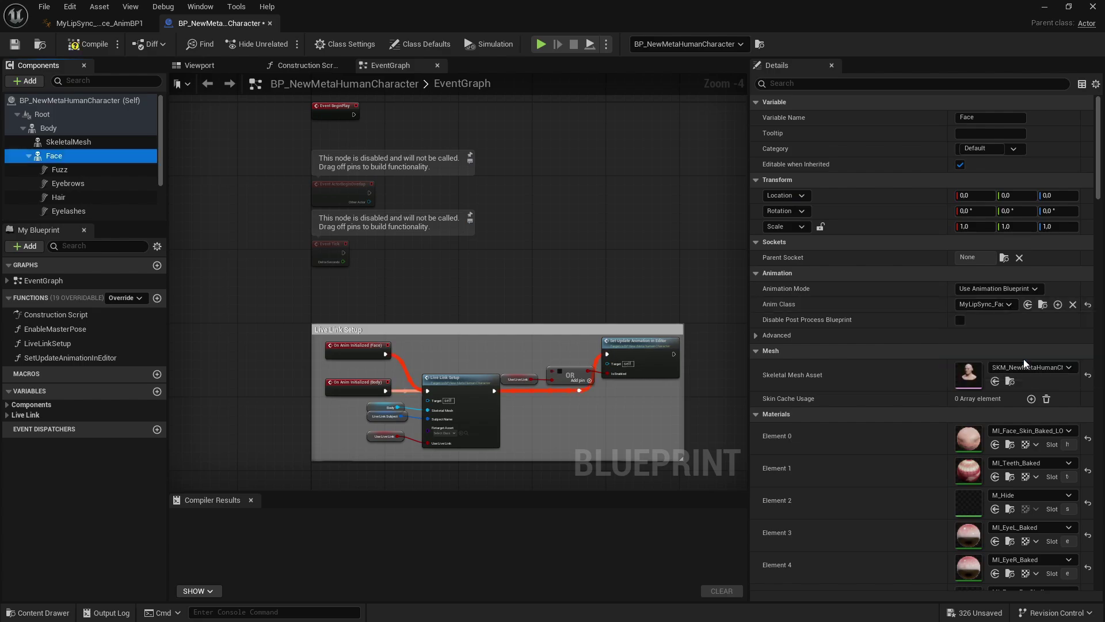
- Compile and save the character blueprint, then close its editor
left_click(88, 46)
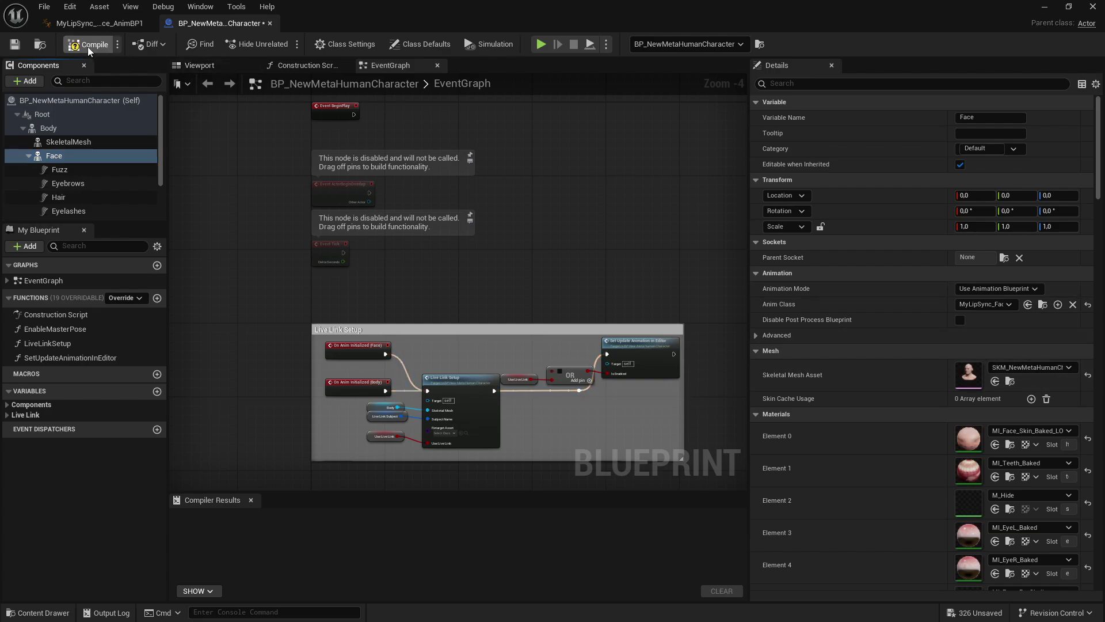
left_click(15, 45)
left_click(1092, 7)
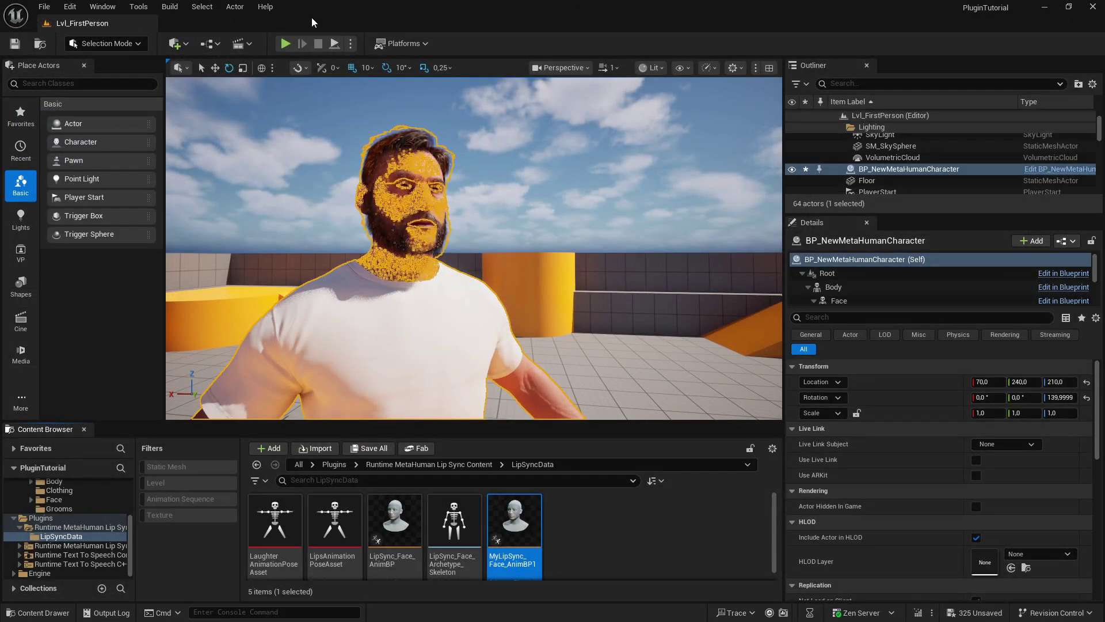
- Play the level and walk up close to the MetaHuman's face, then back away
left_click(286, 43)
key("w")
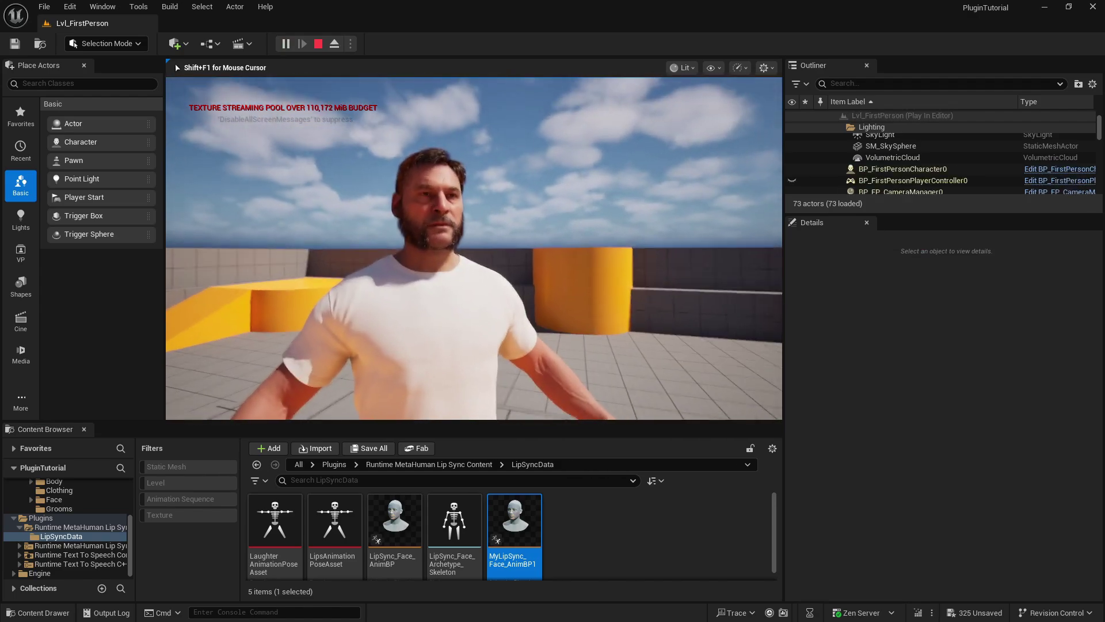
key("w")
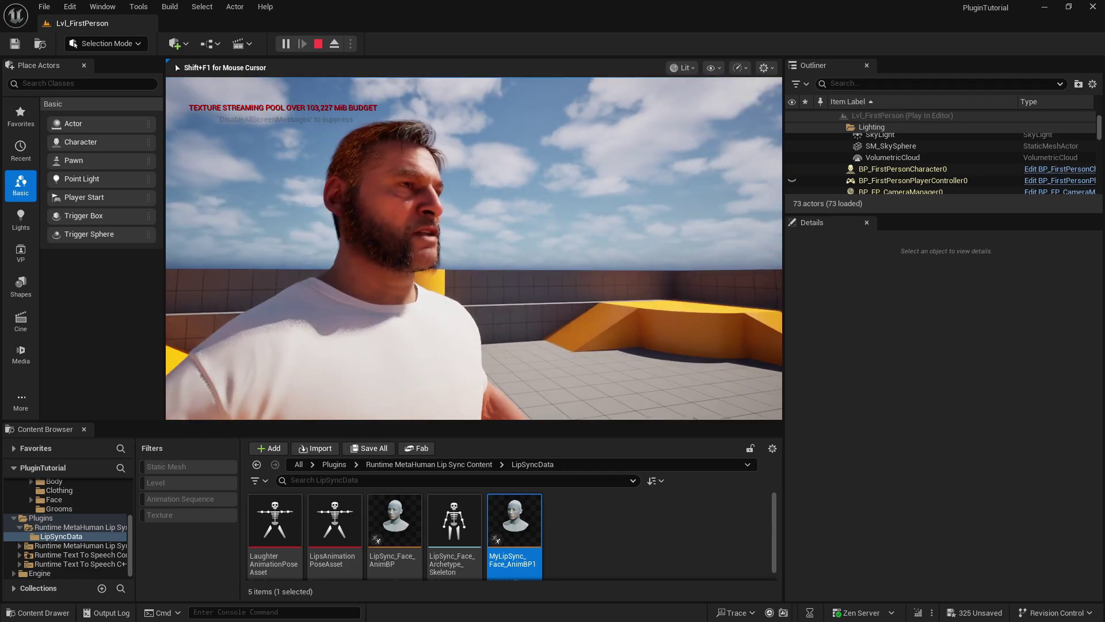
mouse_move(175, 63)
key("w")
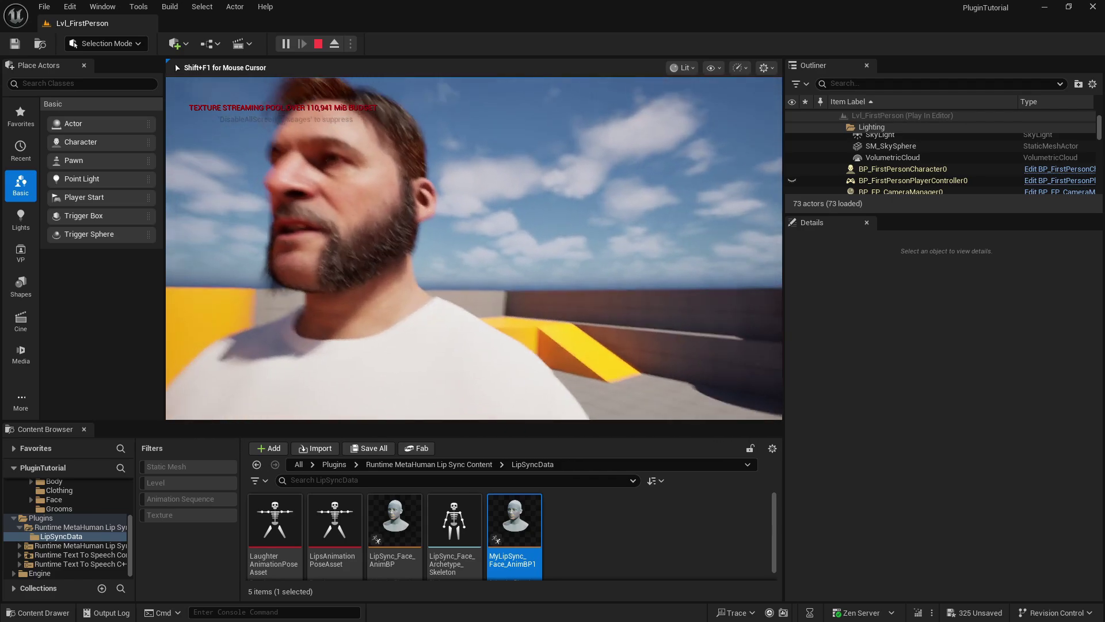
key("s")
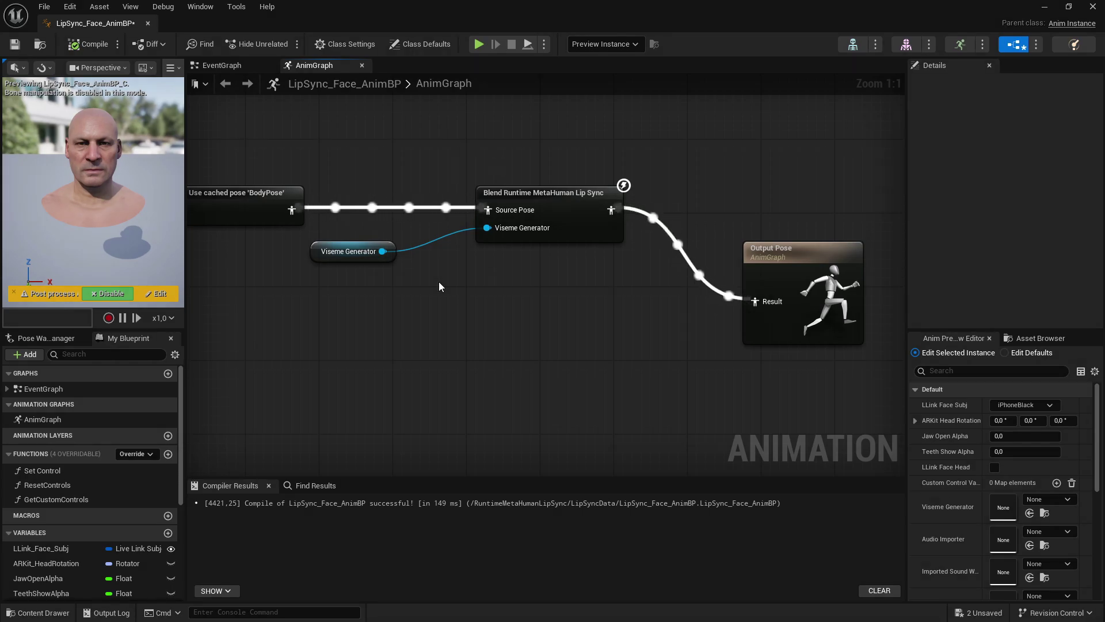
- Select the Blend Runtime MetaHuman Lip Sync node to show Interpolation Speed 25.0 and Reset Time 0.2
left_click(579, 225)
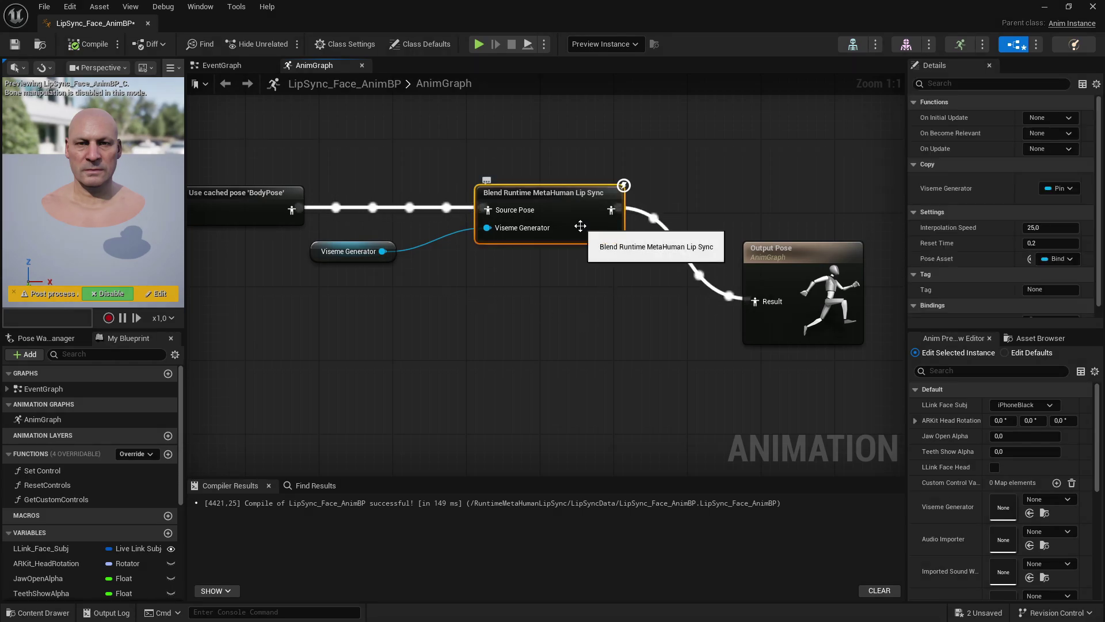